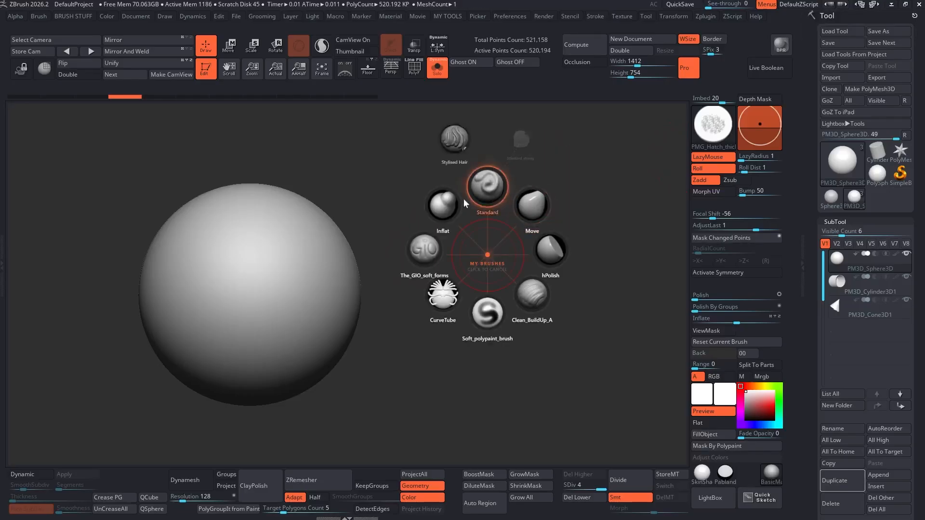
- Preview the custom radial menus in turn, including My Brushes and My Tools, dismissing each without choosing an entry
click(490, 253)
key(F2)
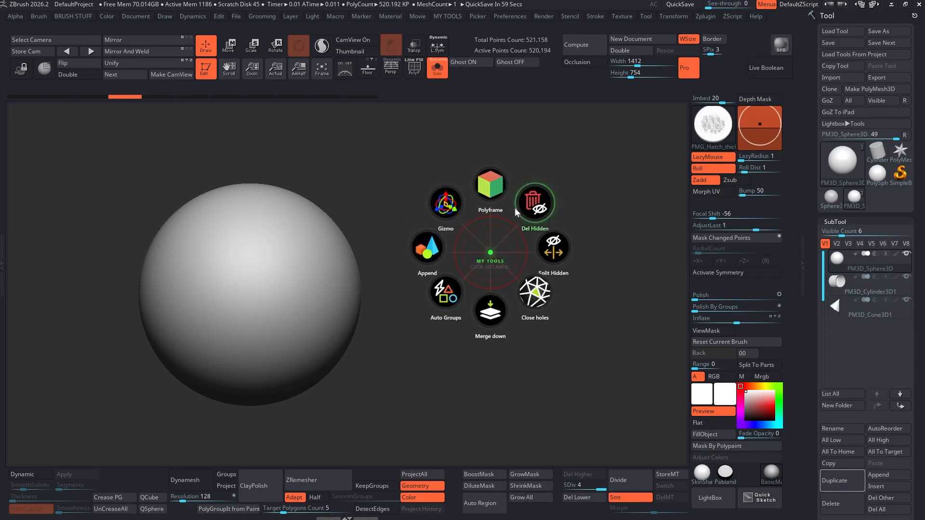
click(487, 253)
key(F3)
click(478, 253)
key(F4)
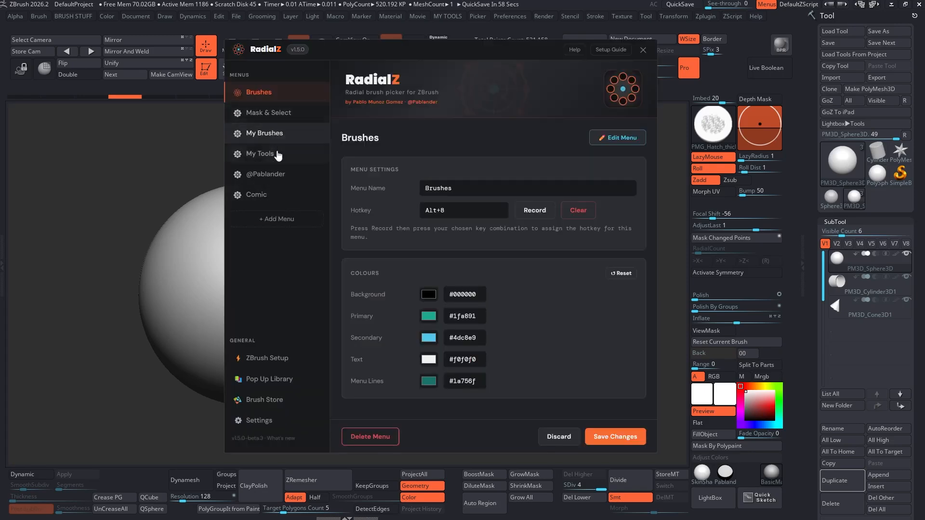
click(267, 179)
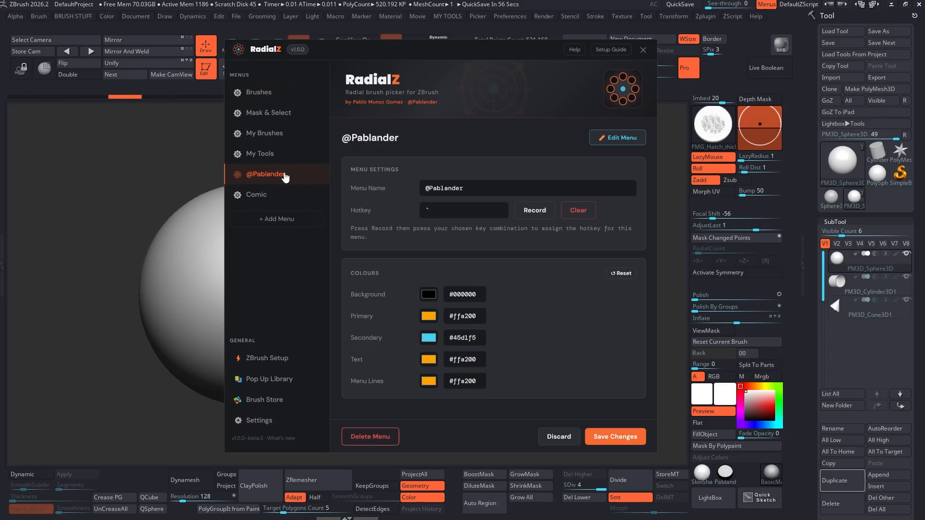
click(267, 195)
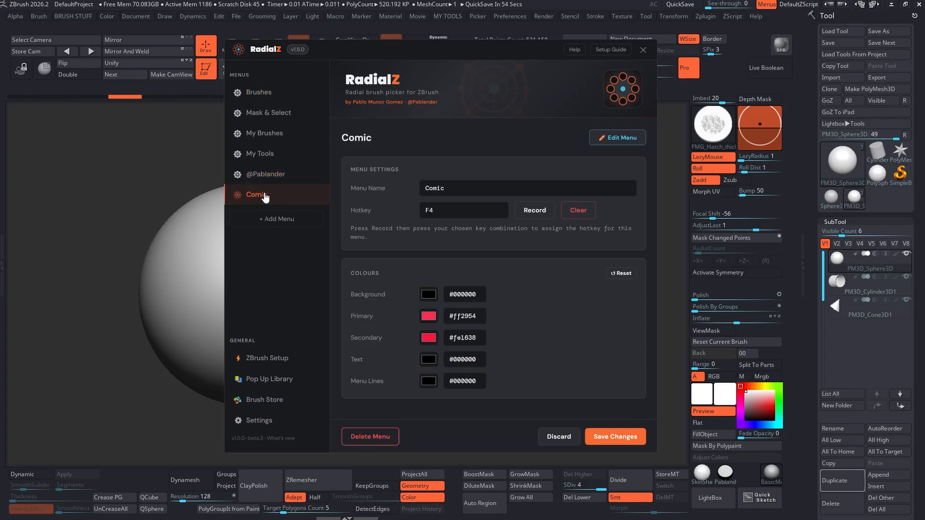
key(Escape)
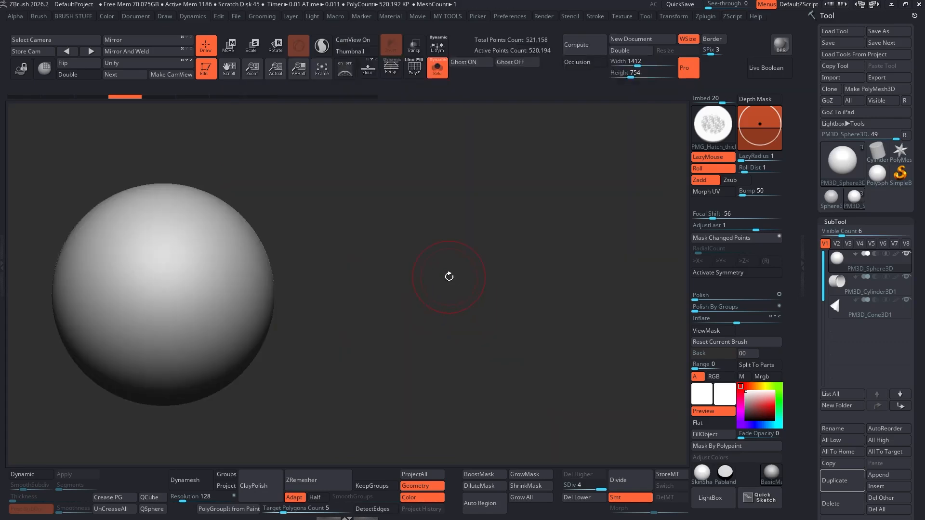
- Preview the Comic radial menu and the Move brush variants in the My Brushes radial menu, leaving the active brush as is
key(F2)
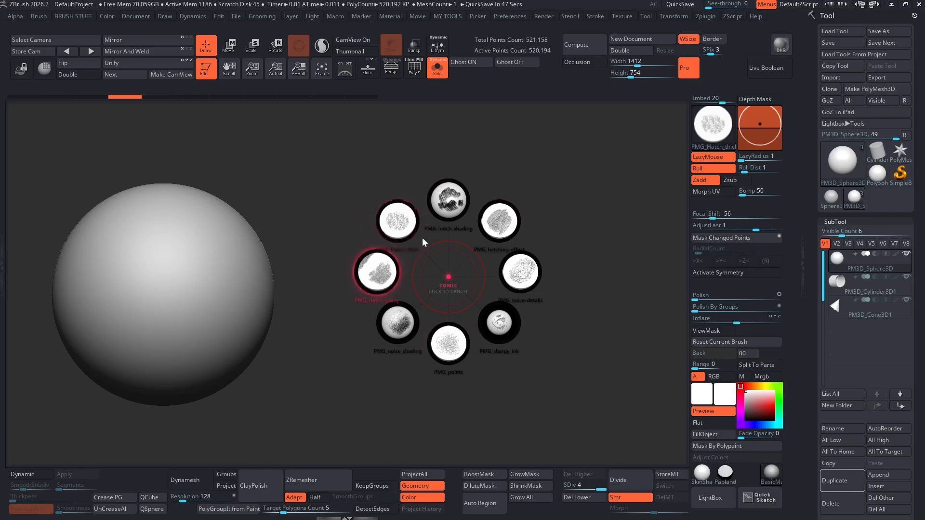
click(453, 281)
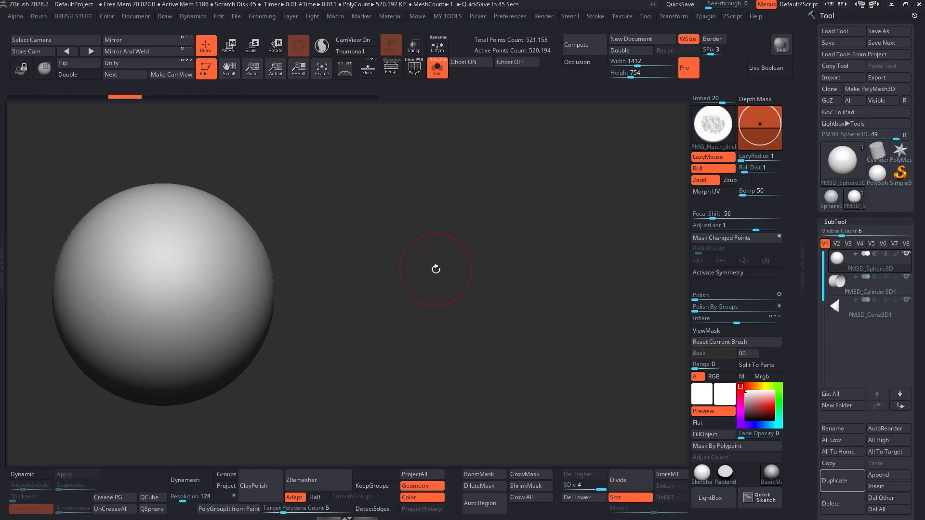
key(1)
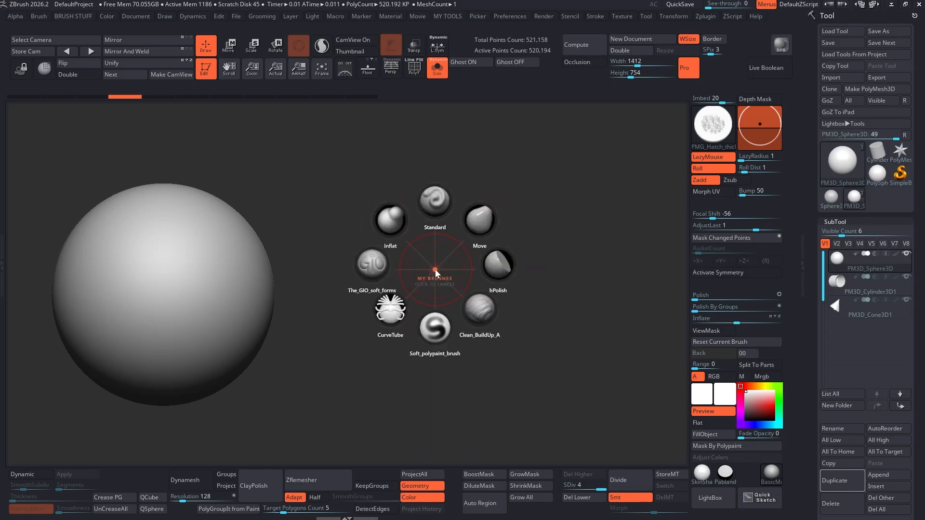
mouse_move(493, 227)
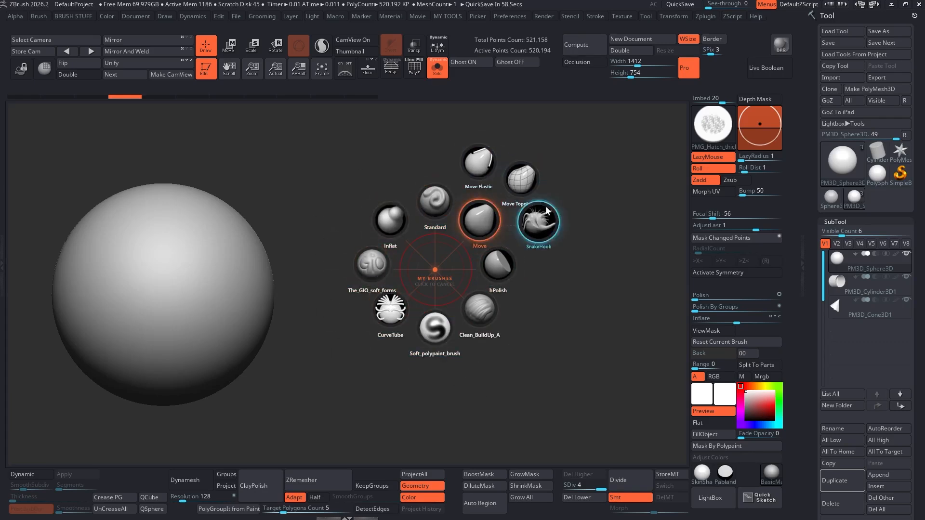
click(428, 273)
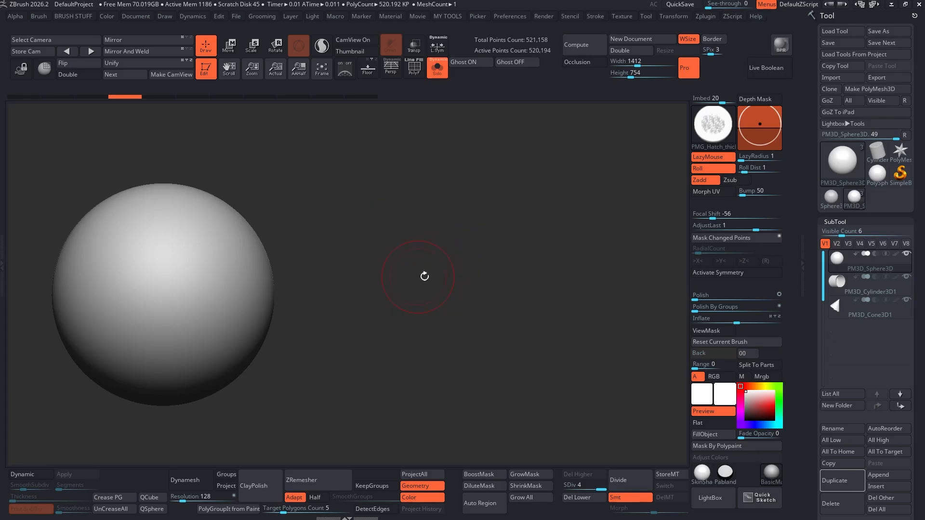
- Preview the MaskLasso variants and cutting tools in the Mask & Select radial menu and dismiss it
key(2)
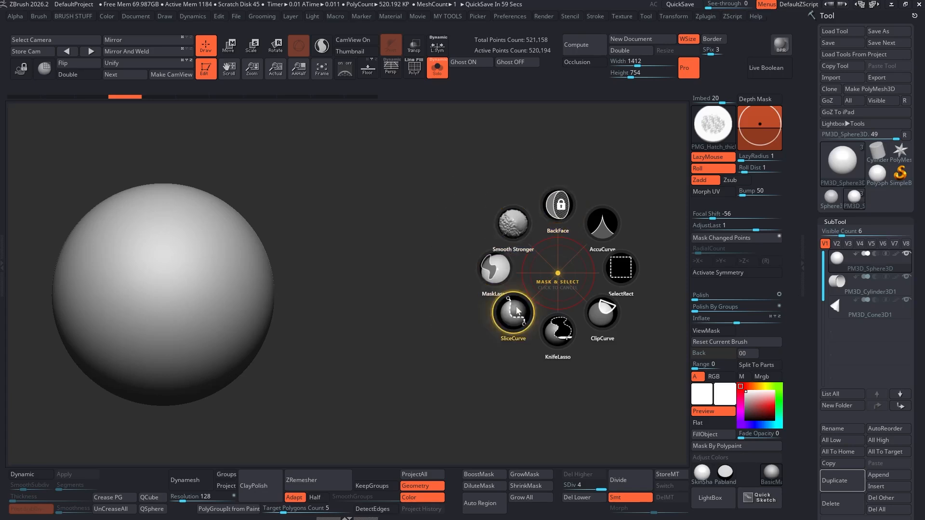
mouse_move(496, 267)
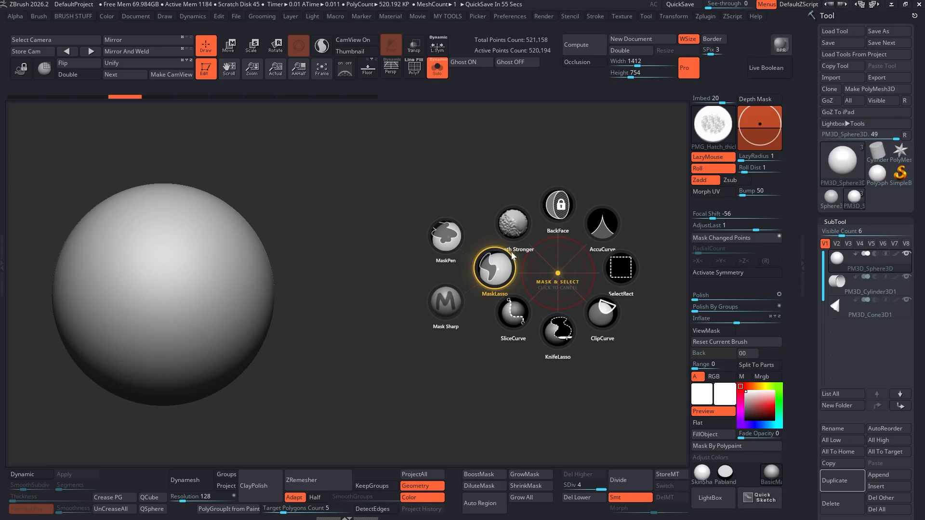
mouse_move(566, 346)
click(355, 283)
click(406, 256)
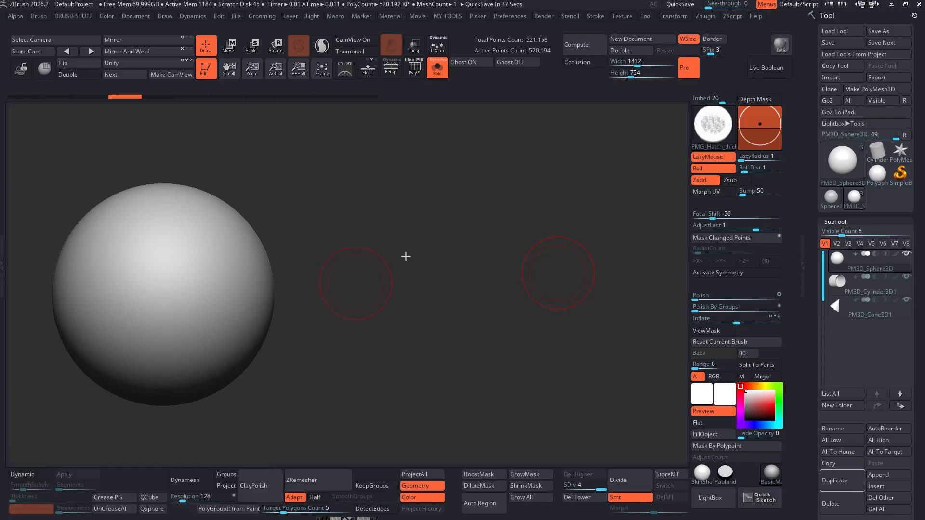
- Check which brushes are assigned to temporary masking and smoothing
drag(406, 256, 405, 267)
key(ctrl)
key(ctrl)
key(ctrl)
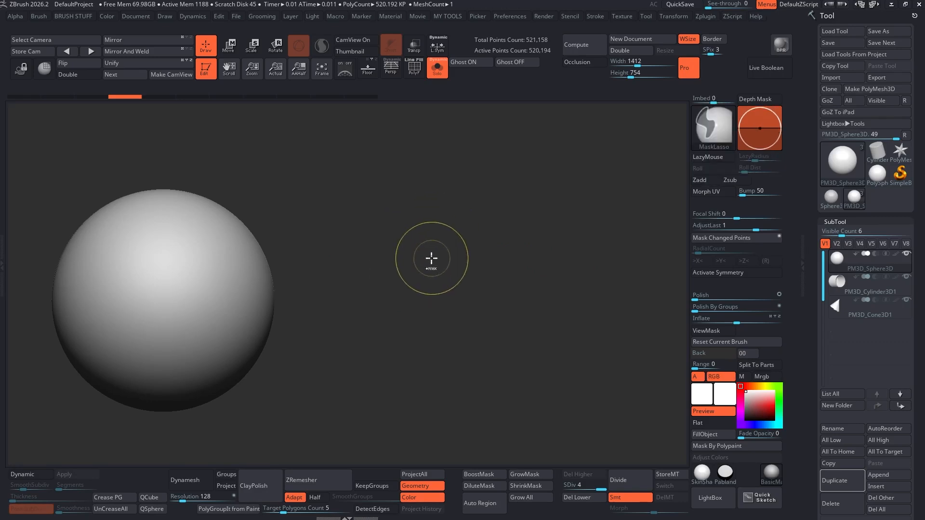
key(ctrl)
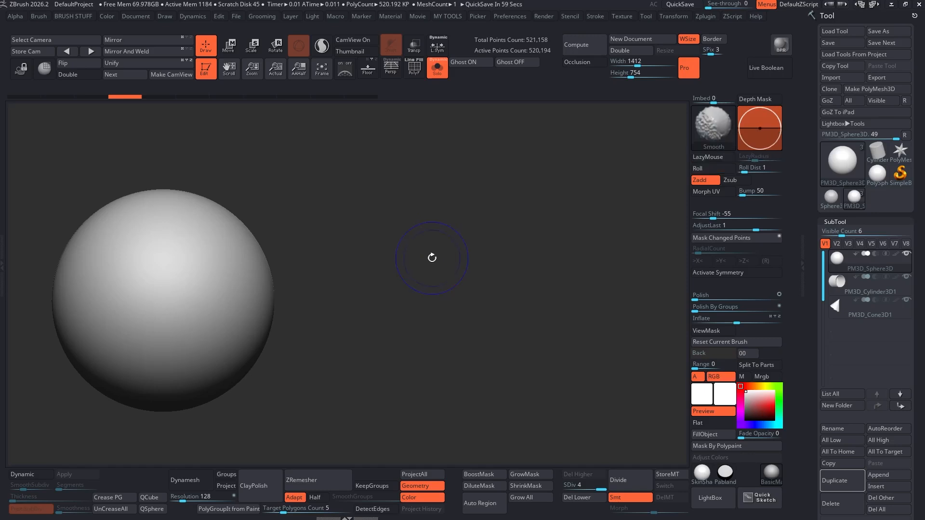
- Preview the Smooth Stronger variants in the Mask & Select radial menu and dismiss it
key(ctrl+space)
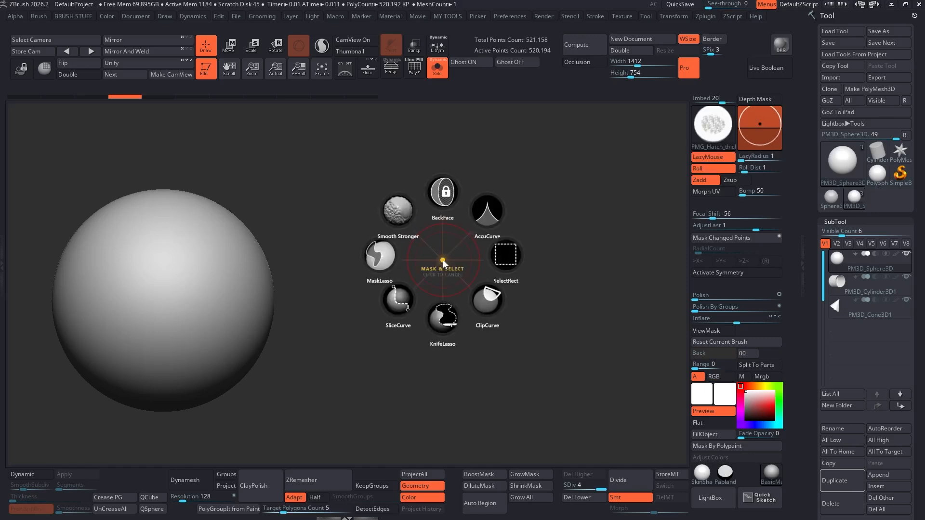
mouse_move(392, 214)
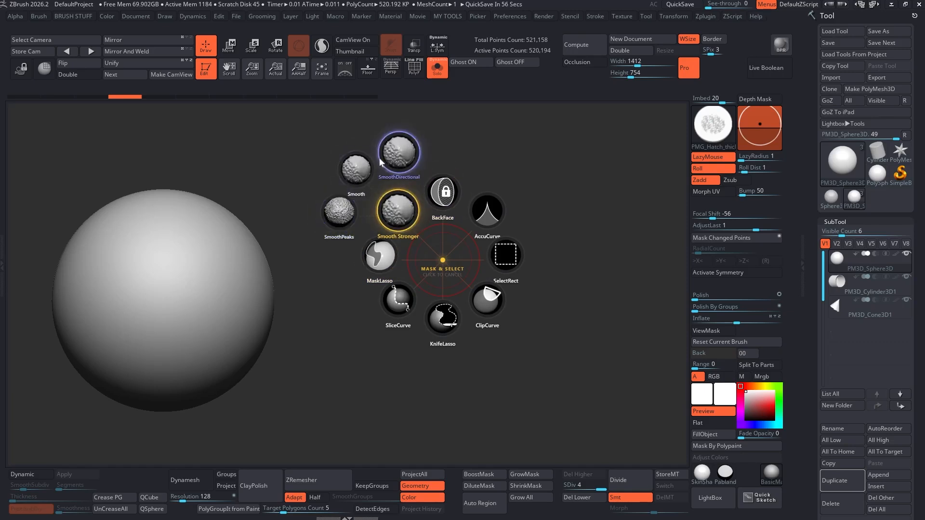
mouse_move(411, 238)
click(444, 259)
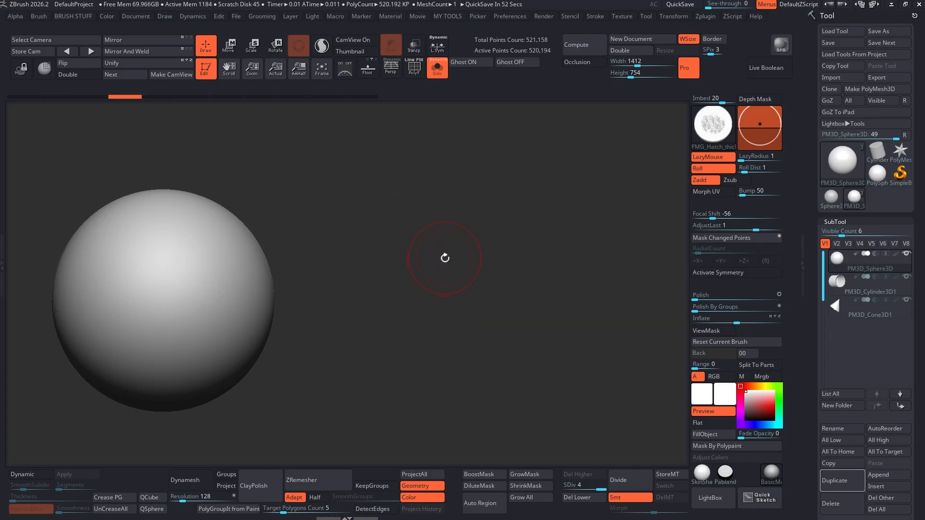
- Preview the My Brushes radial menu and the My Tools radial menu with its Gizmo variants, dismissing both
key(b)
key(b)
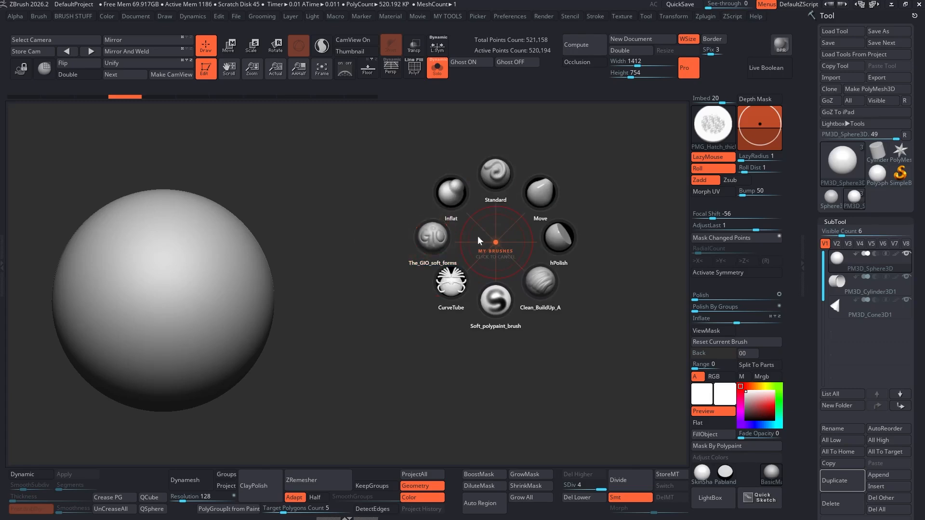
click(478, 236)
key(t)
mouse_move(458, 206)
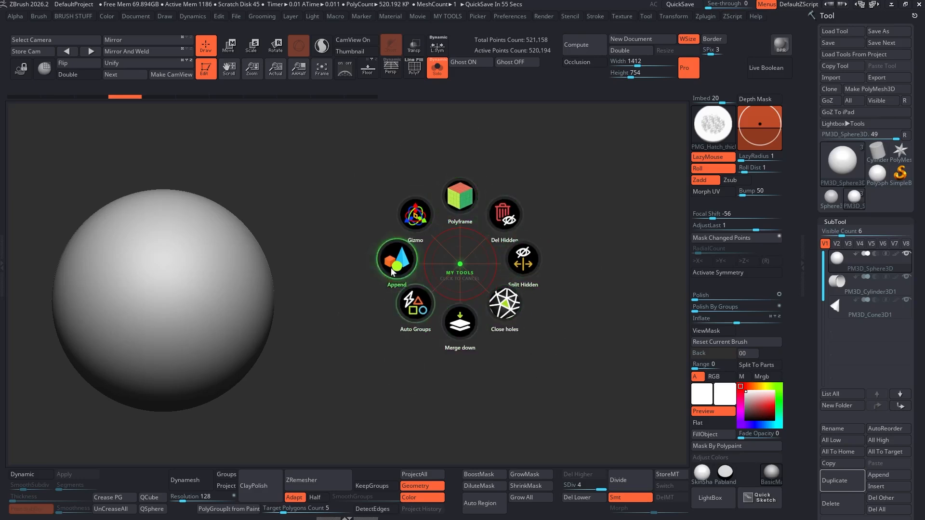
mouse_move(535, 323)
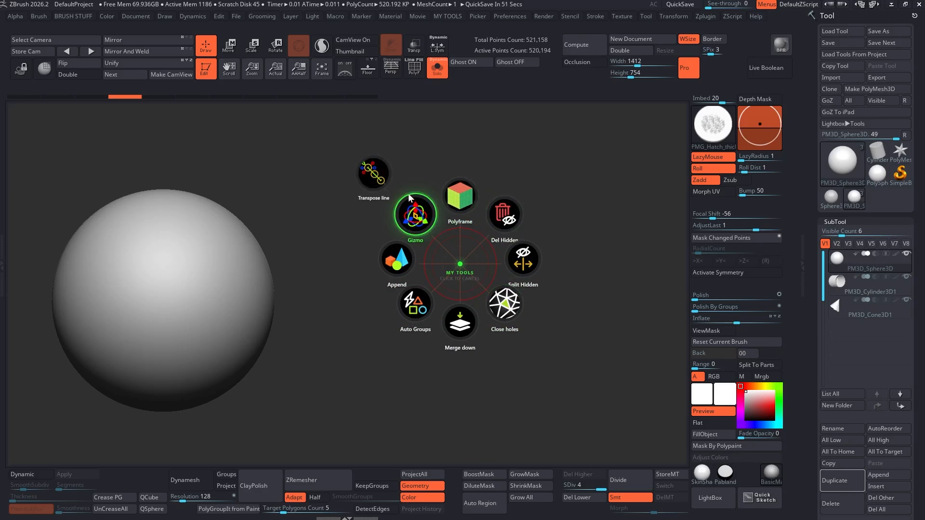
click(468, 259)
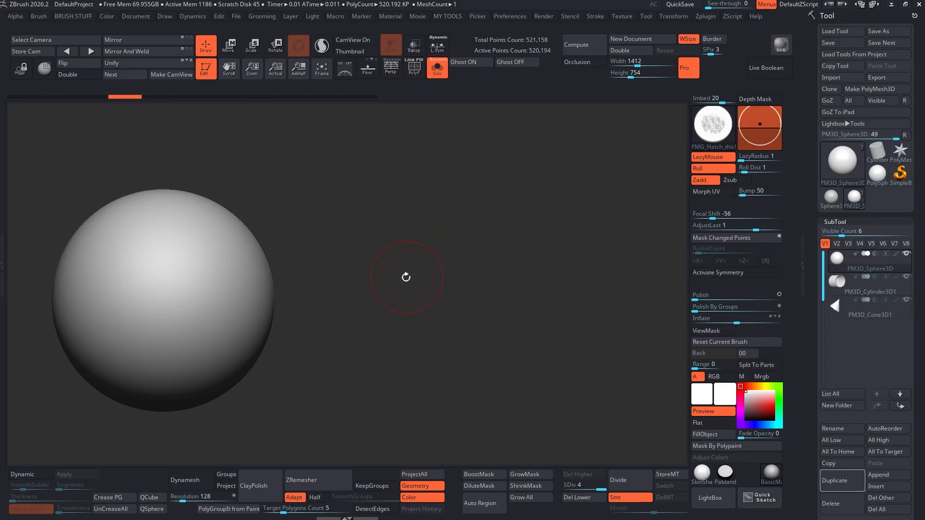
key(alt+Tab)
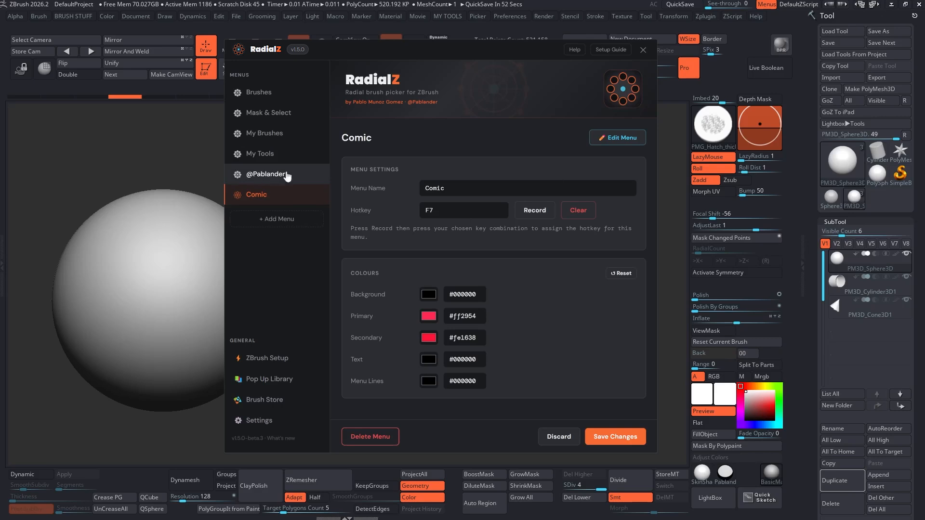
click(135, 233)
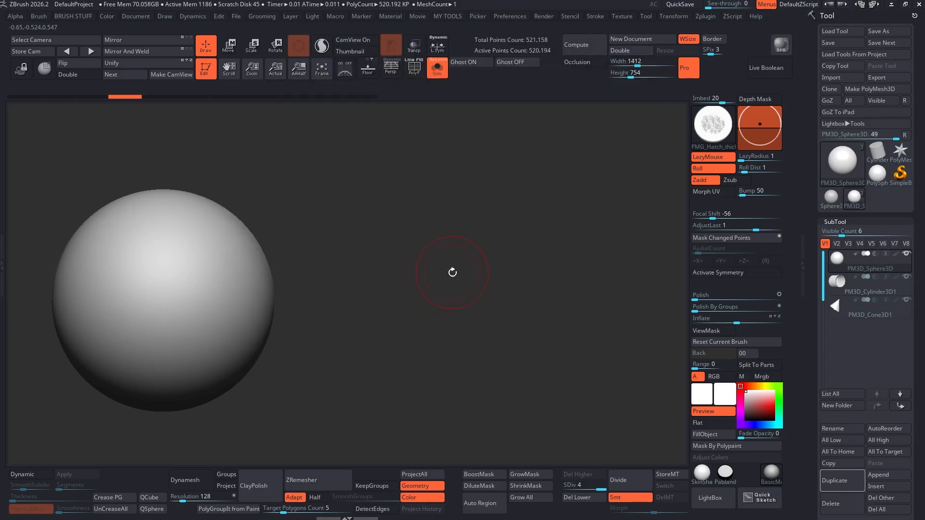
middle_click(439, 270)
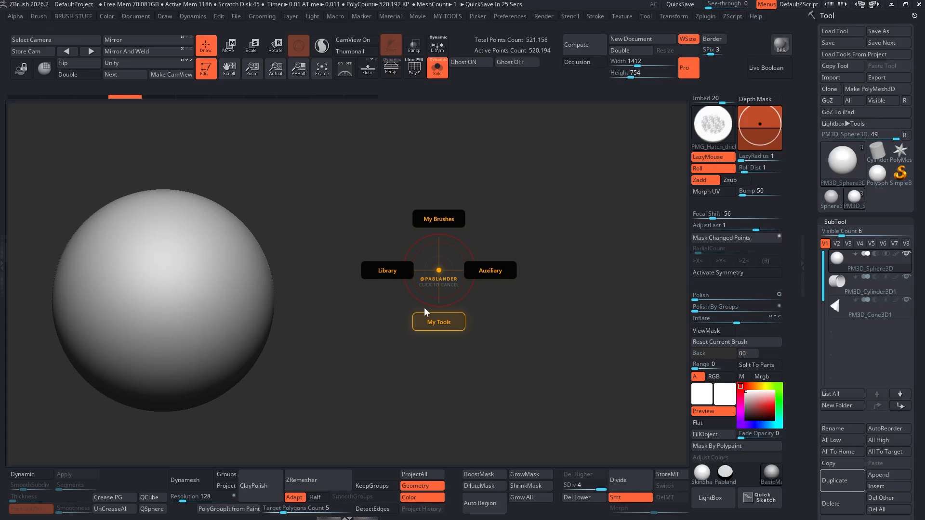
click(439, 218)
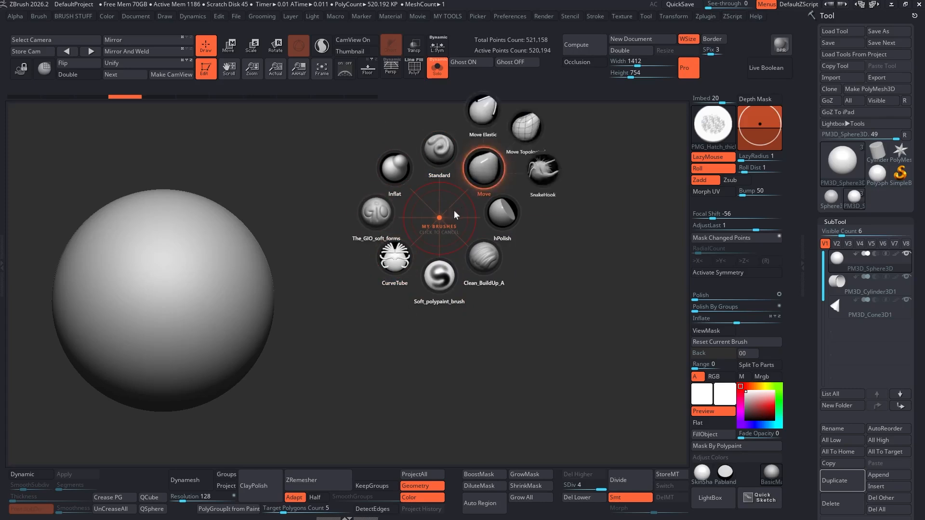
click(458, 214)
key(space)
click(538, 299)
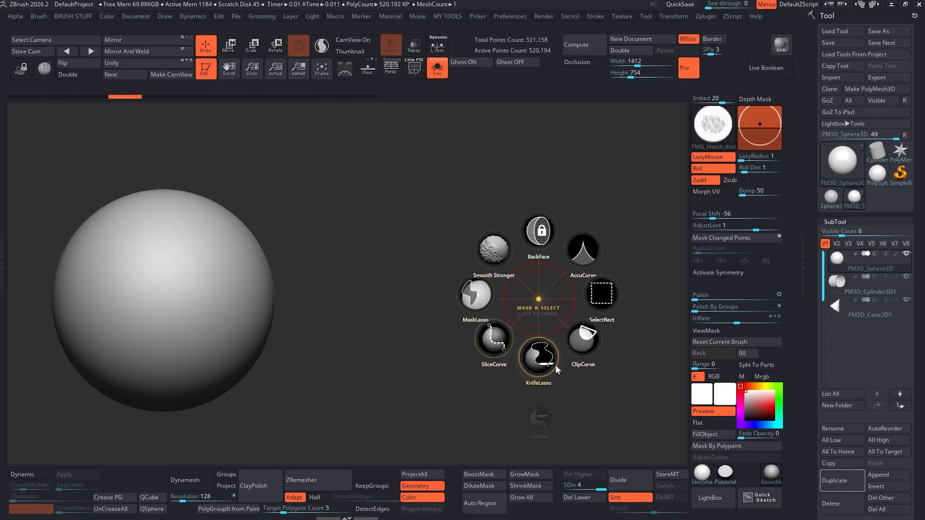
click(536, 300)
key(space)
click(471, 297)
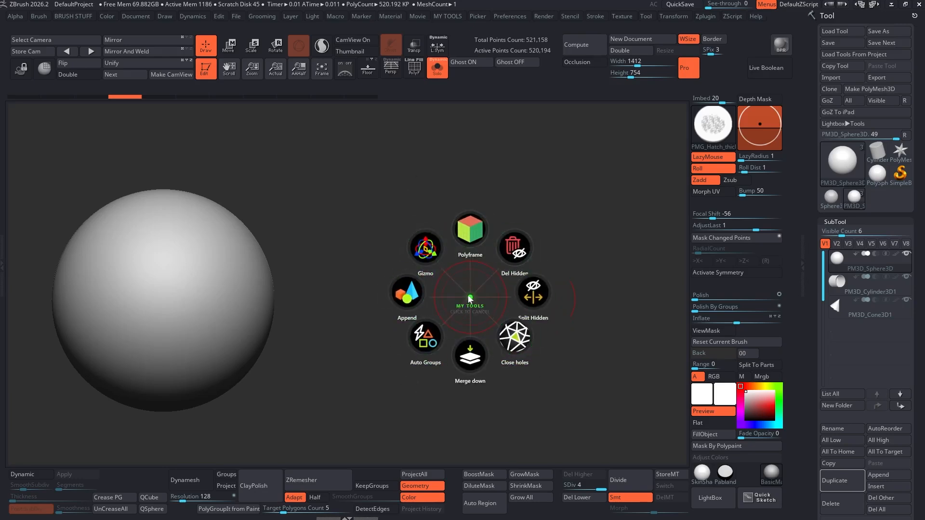
click(470, 299)
key(space)
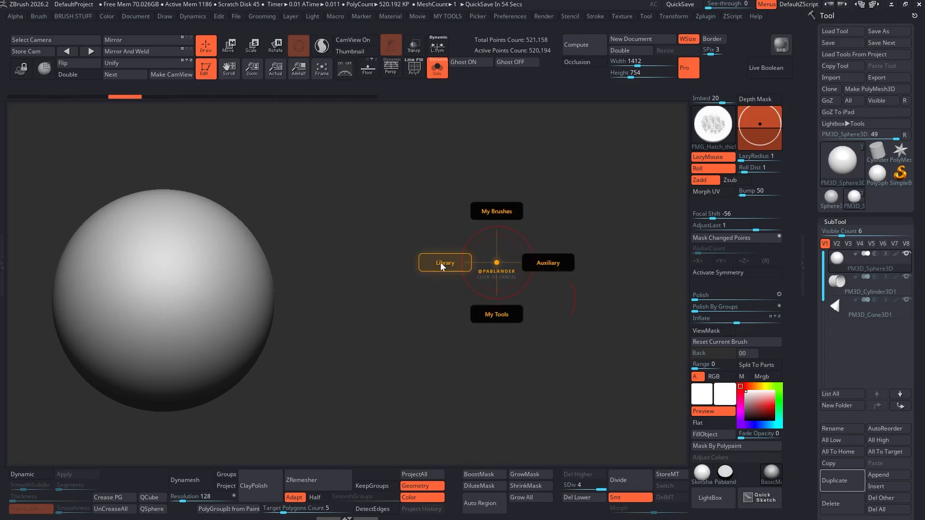
click(441, 265)
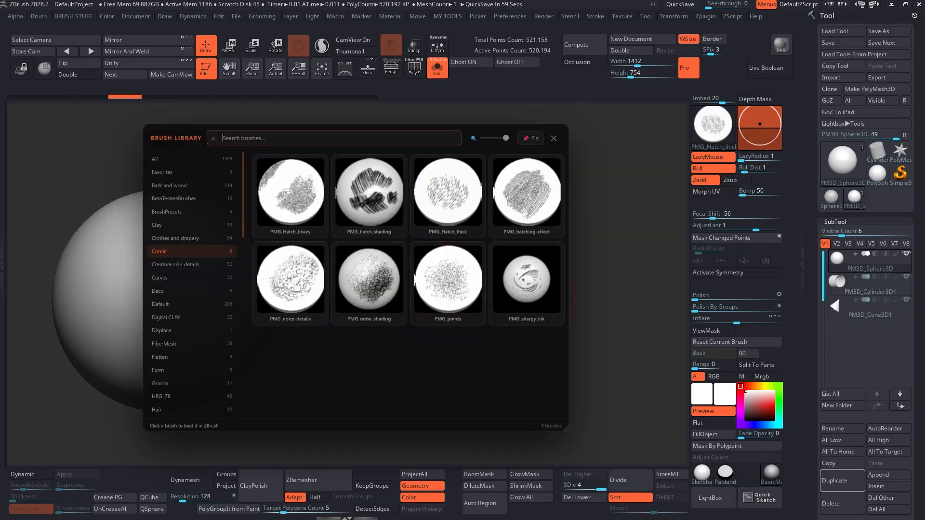
click(179, 159)
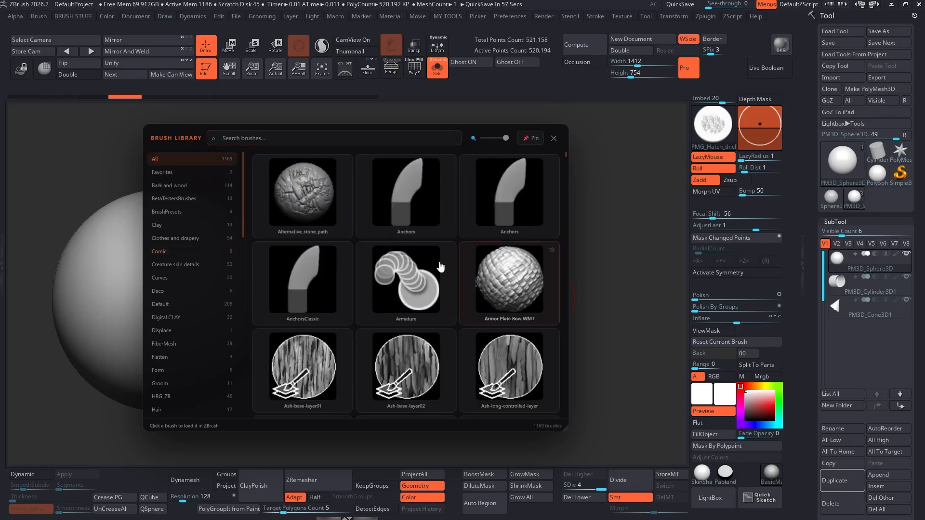
click(599, 200)
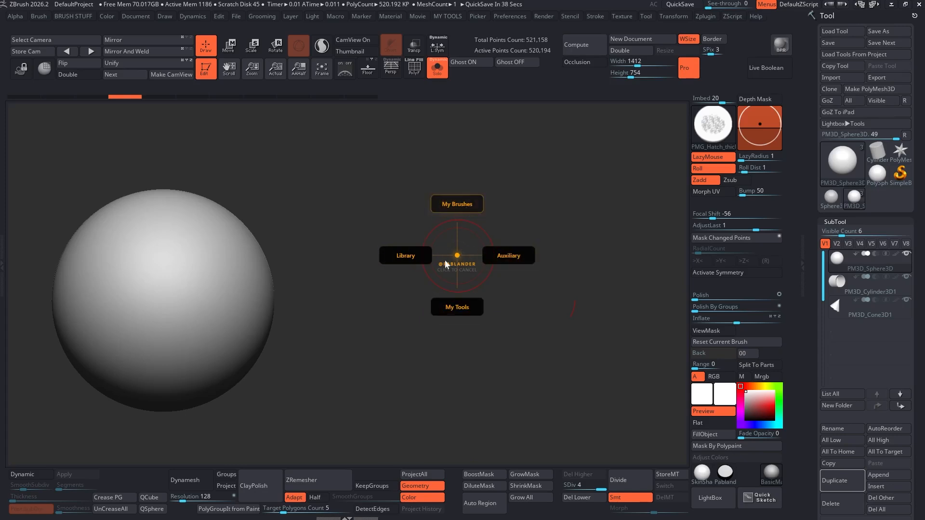
click(457, 252)
key(alt+Tab)
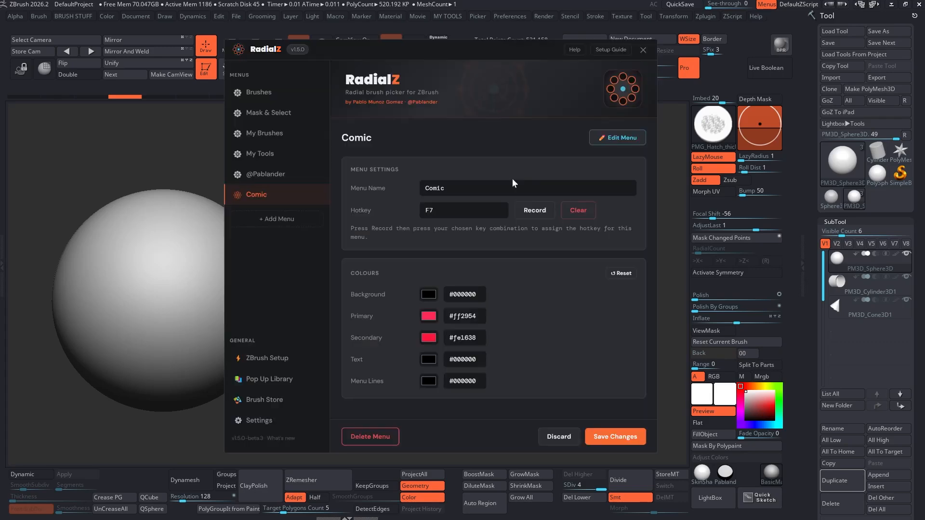
click(262, 173)
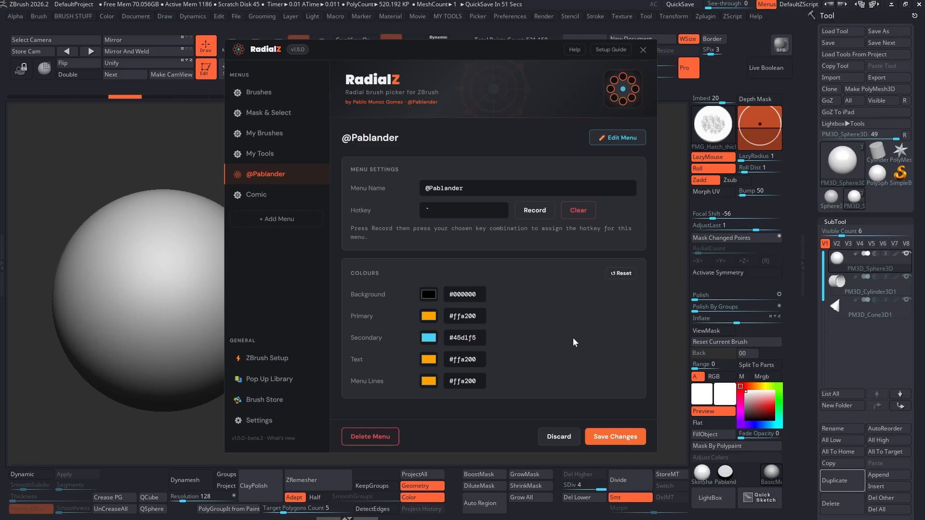
click(198, 164)
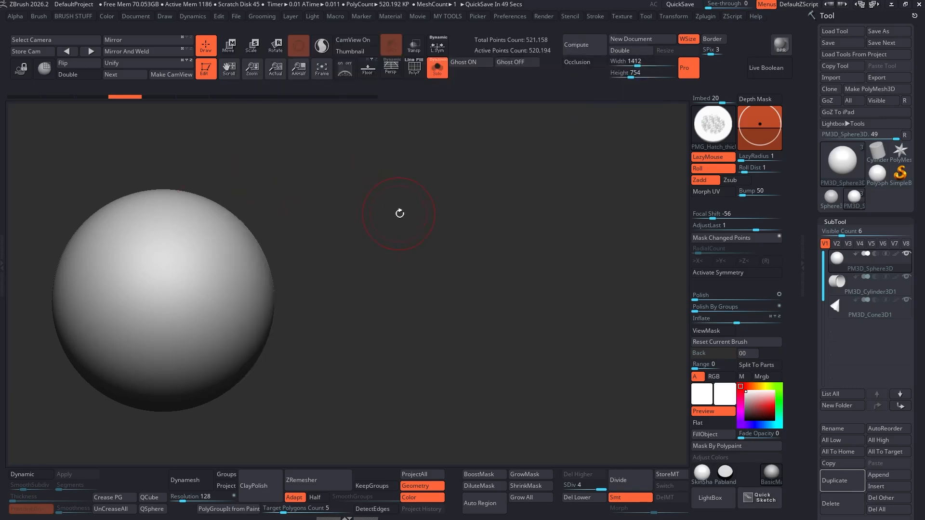
key(grave)
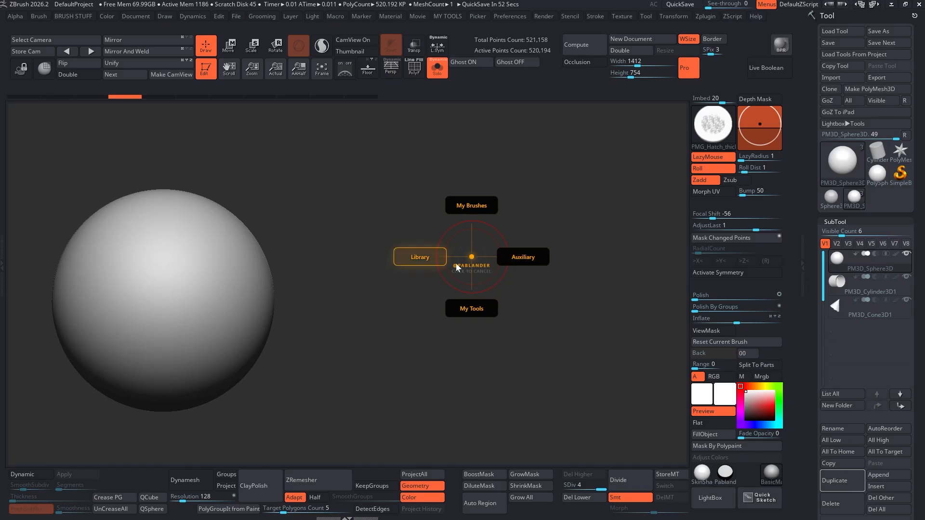
right_click(471, 246)
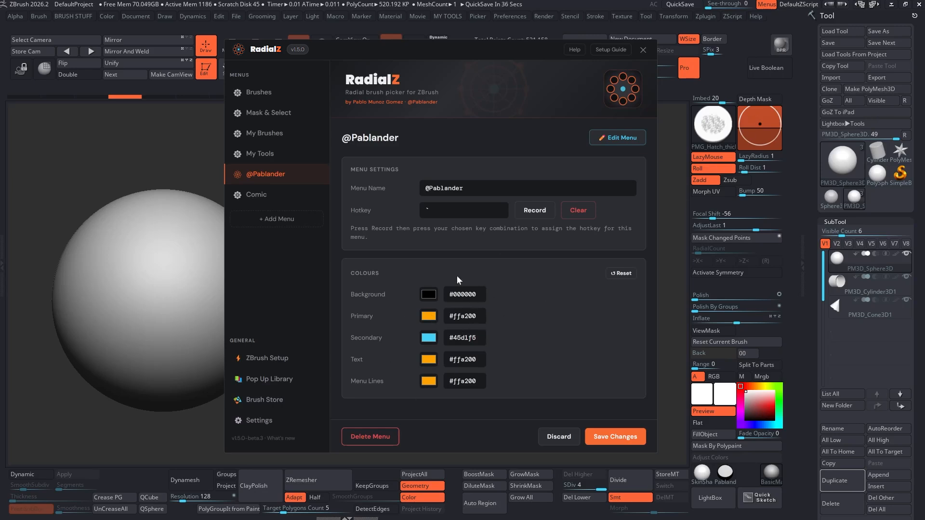
click(427, 318)
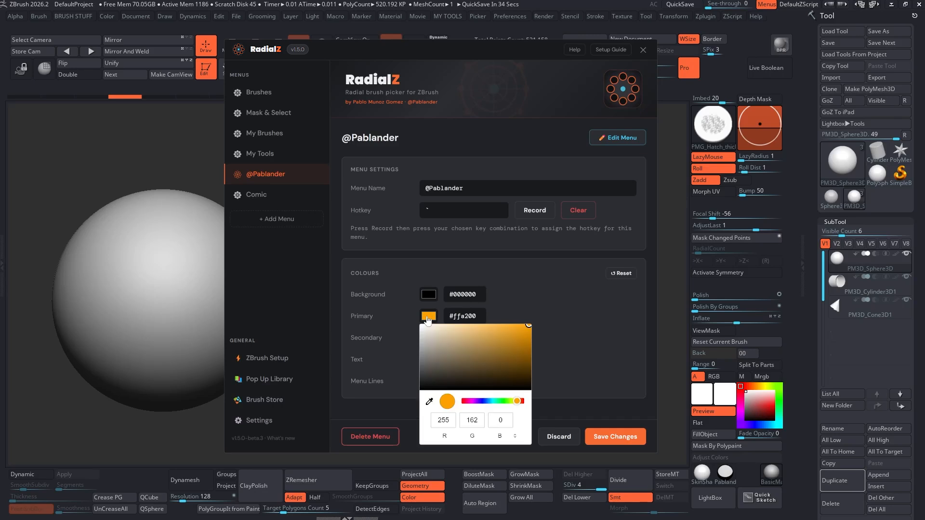
drag(489, 405, 498, 406)
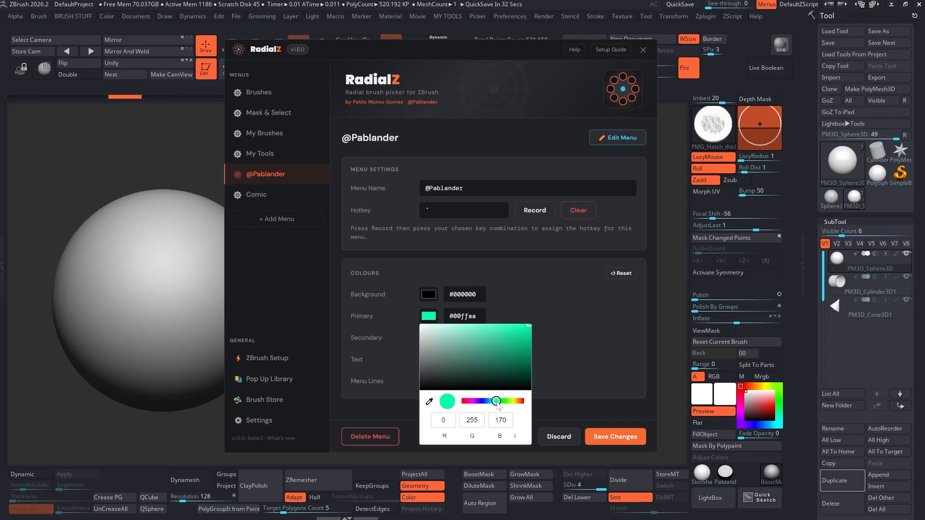
click(533, 331)
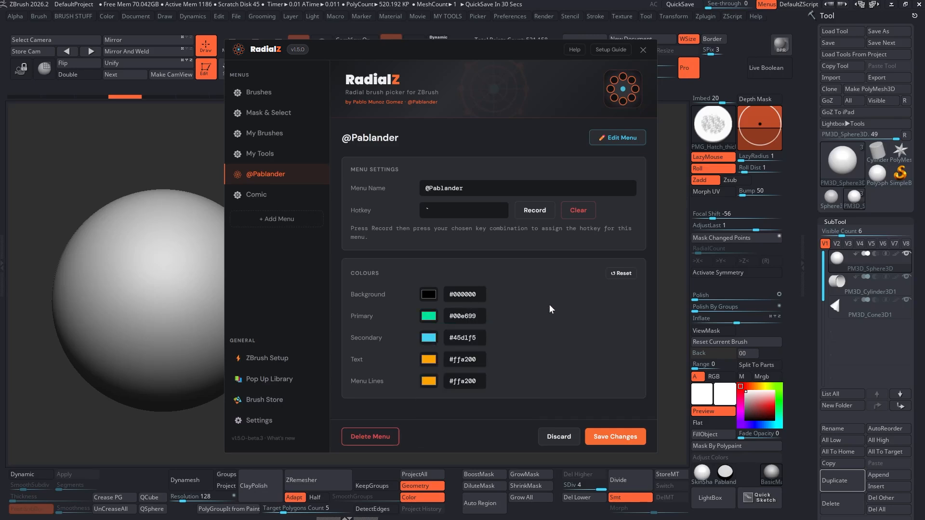
click(428, 294)
click(511, 379)
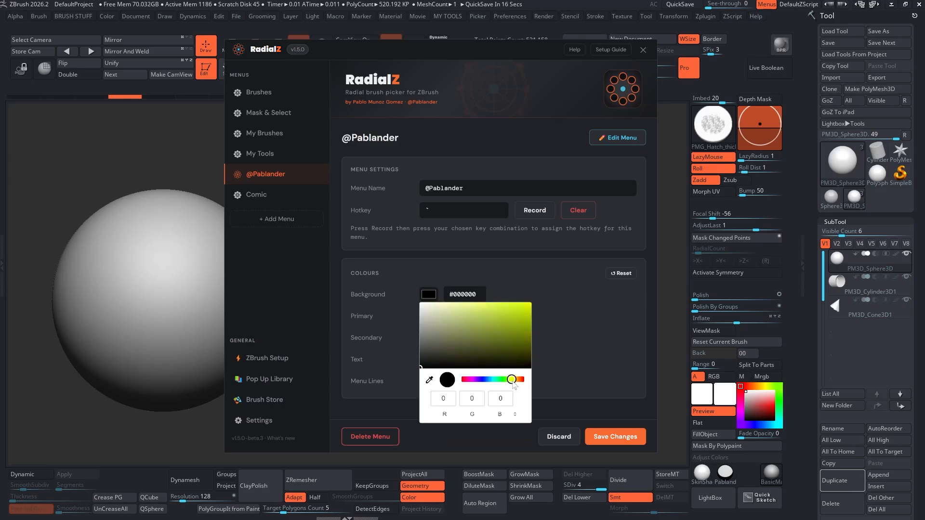
drag(489, 325, 471, 380)
mouse_move(502, 343)
mouse_down()
mouse_move(524, 351)
mouse_move(509, 356)
mouse_up()
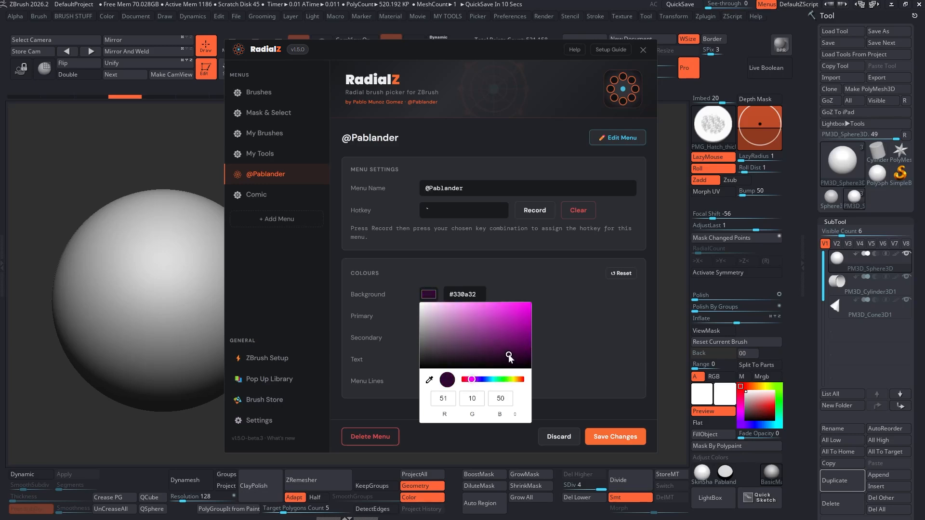
click(505, 288)
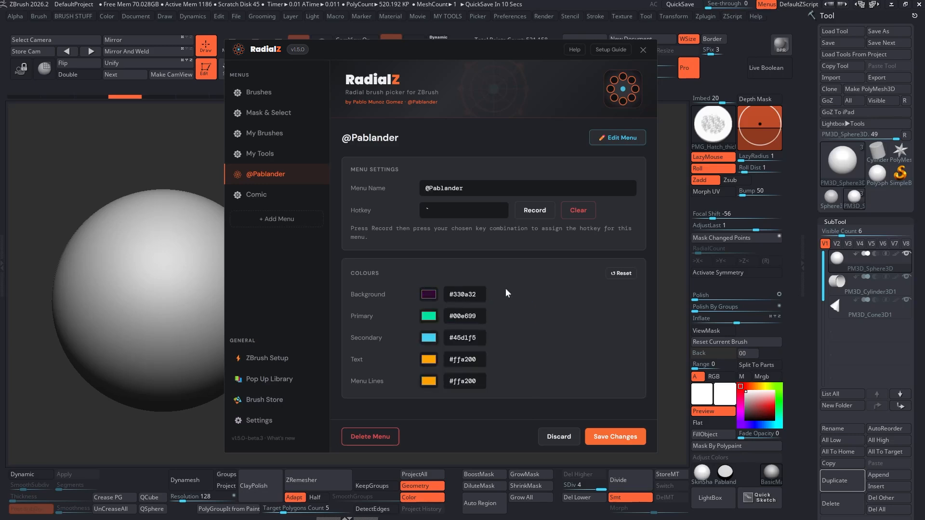
- Sample the Primary green #00e699 for the Secondary colour and set the Text colour to white #ffffff
click(429, 338)
click(429, 423)
click(430, 316)
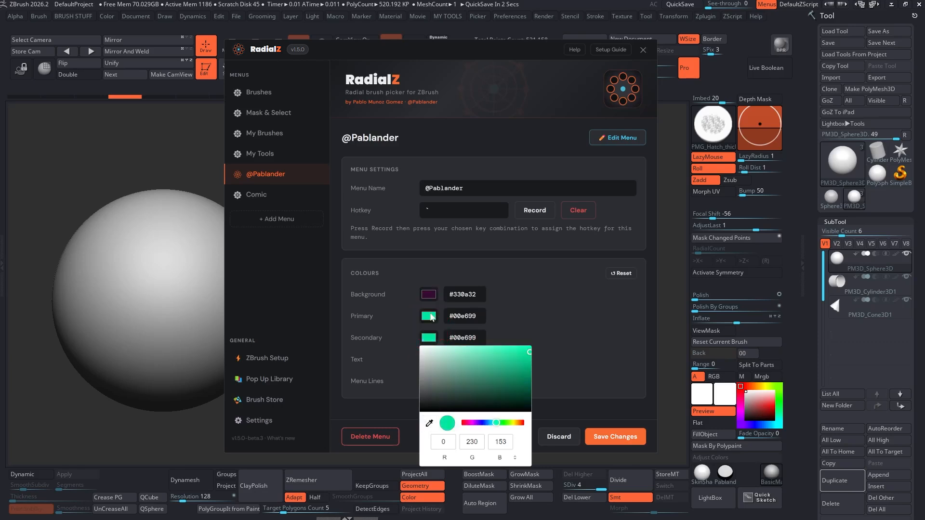
click(553, 311)
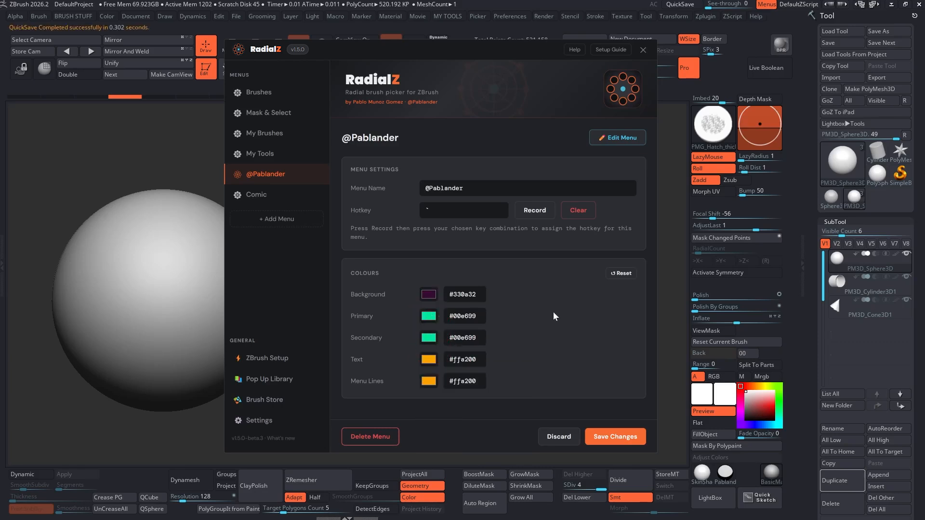
click(429, 360)
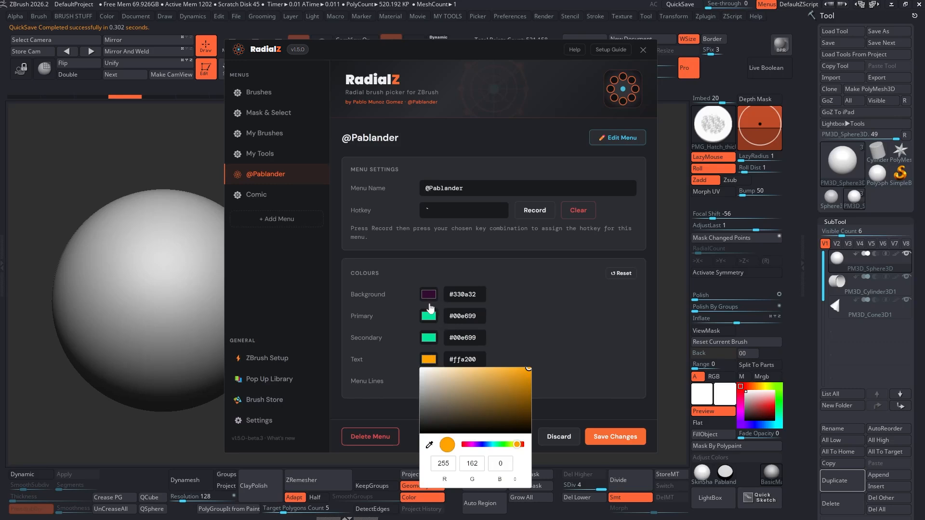
drag(455, 391, 412, 363)
click(534, 308)
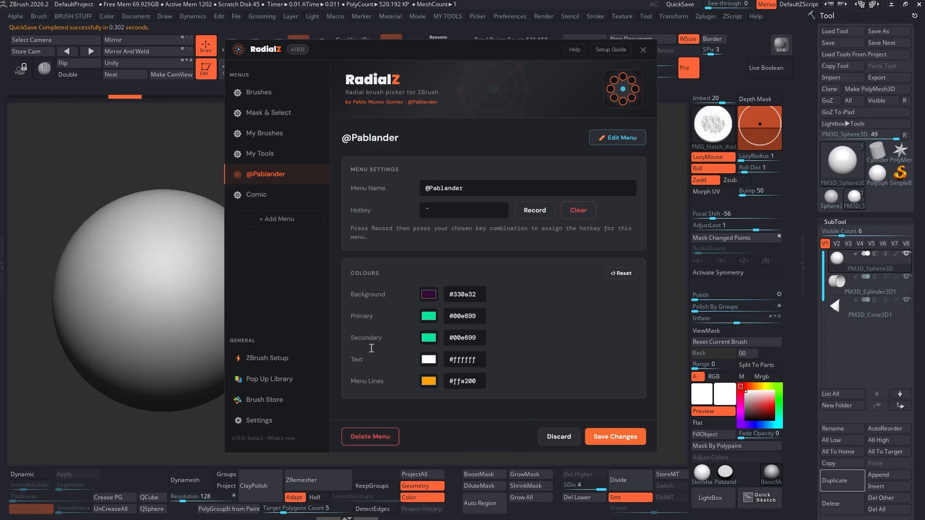
click(433, 382)
click(429, 466)
click(423, 336)
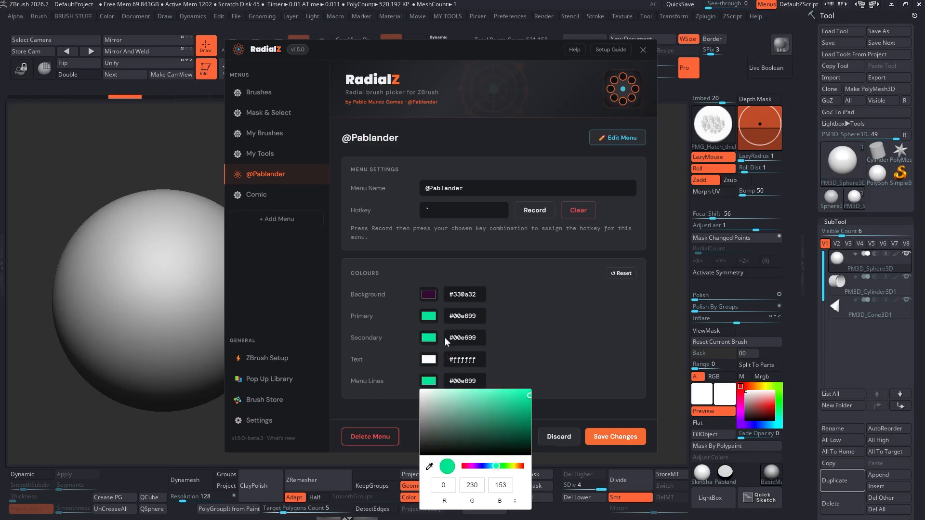
click(621, 435)
click(170, 168)
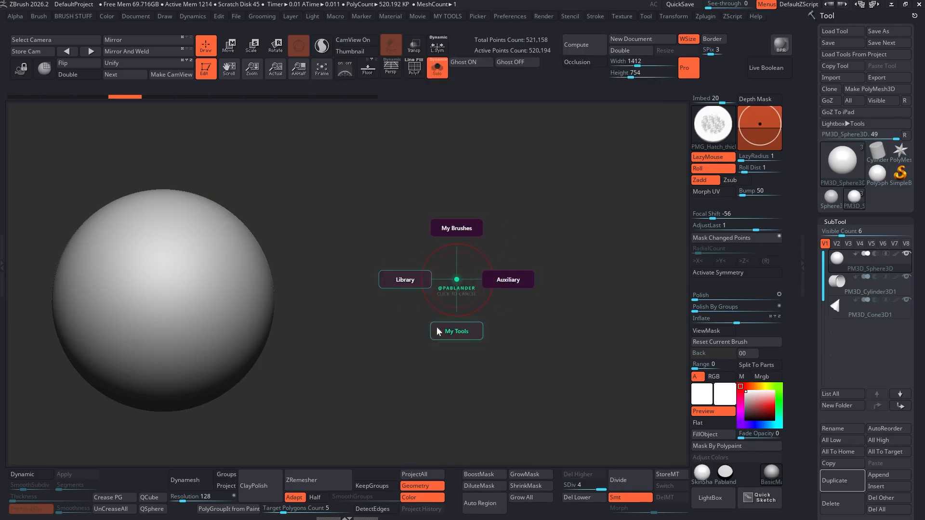
click(460, 280)
key(alt+Tab)
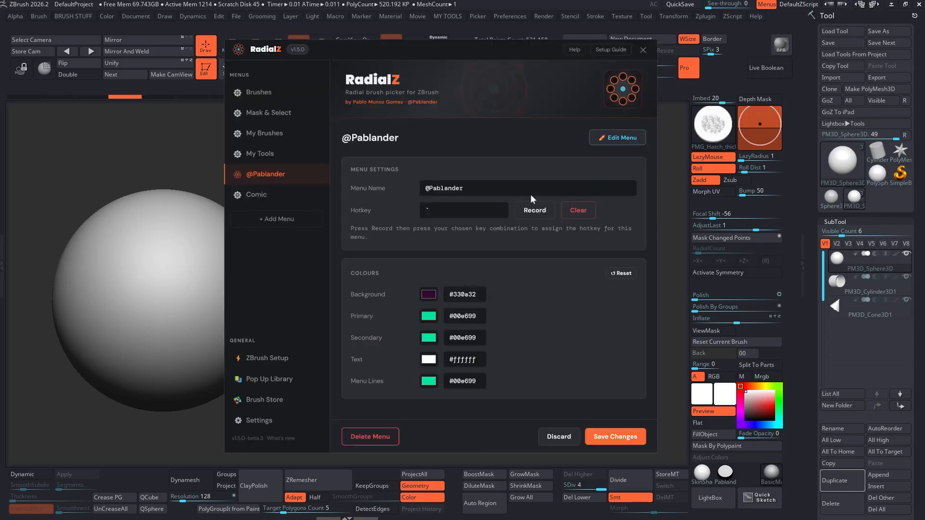
click(615, 138)
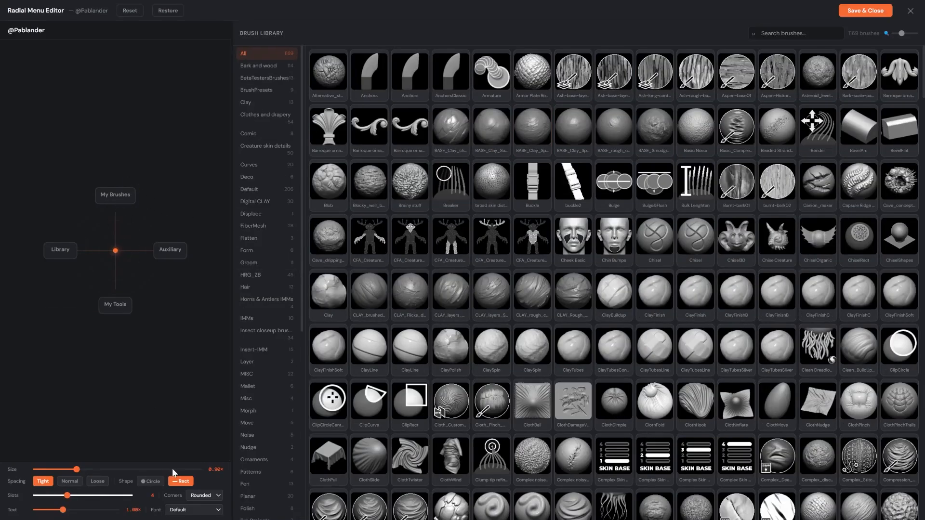
click(200, 496)
click(206, 477)
drag(76, 469, 96, 469)
drag(65, 512, 85, 512)
click(186, 510)
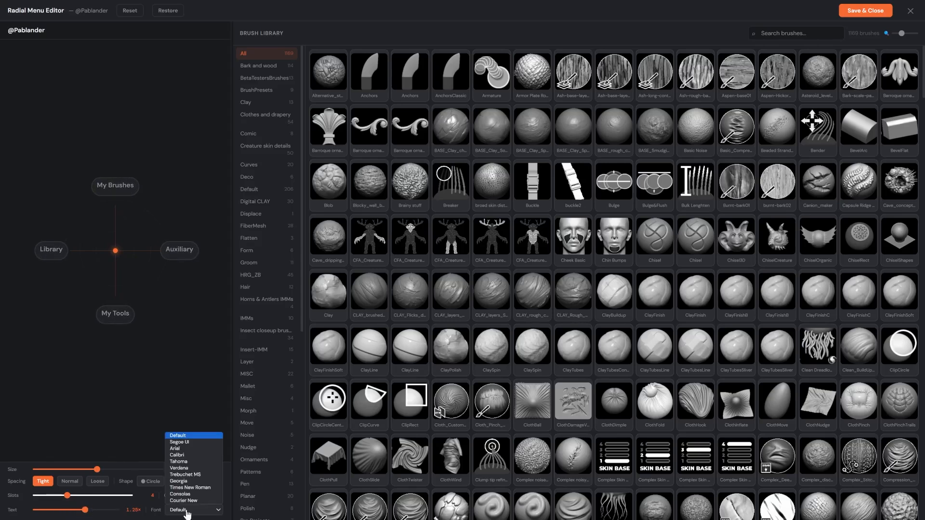
click(186, 462)
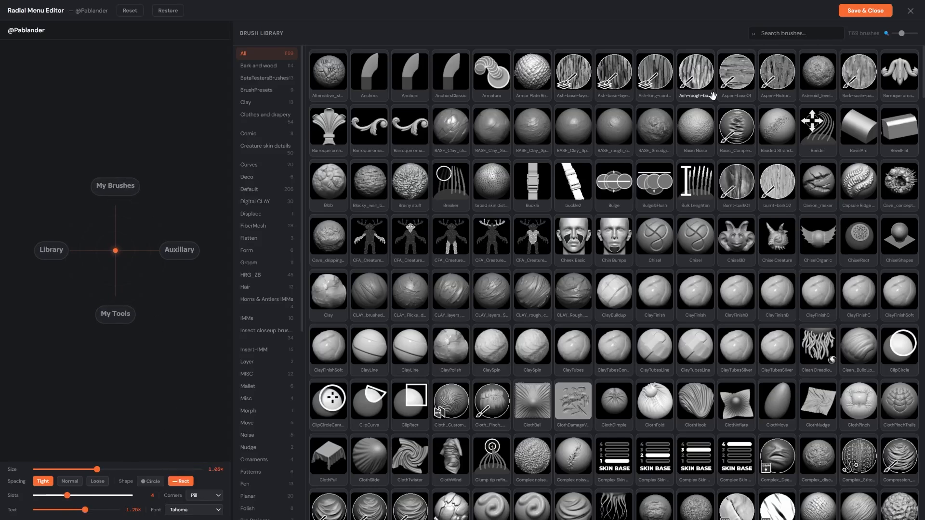
click(870, 13)
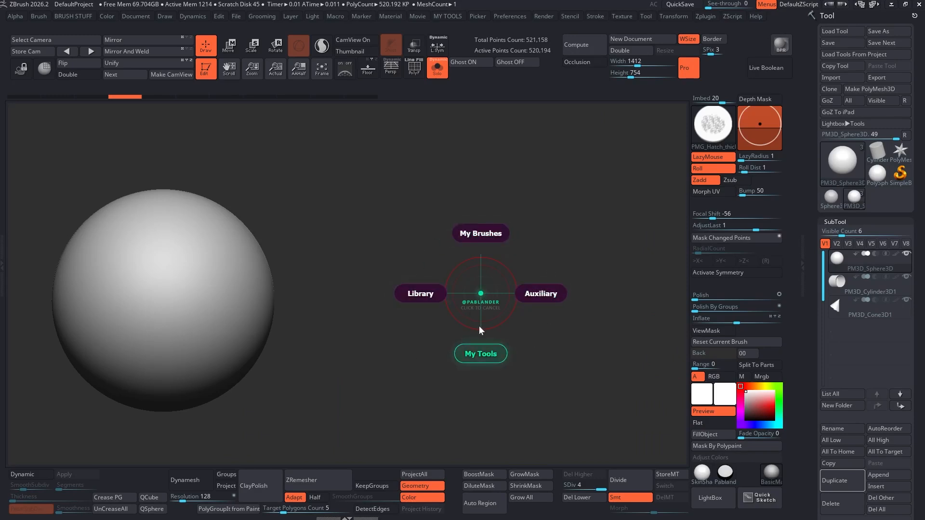
click(481, 294)
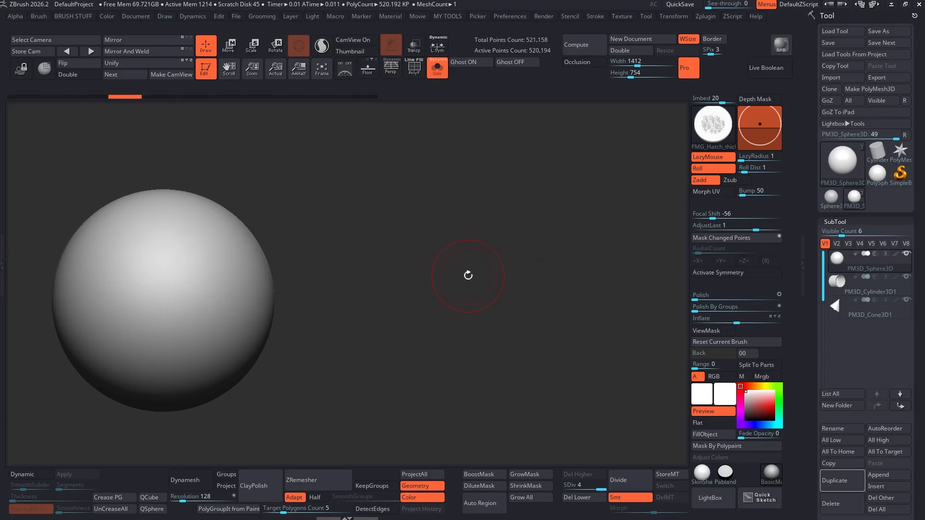
- Switch to the My Brushes menu settings in RadialZ and set its Primary colour to yellow #e1fe06
key(alt+Tab)
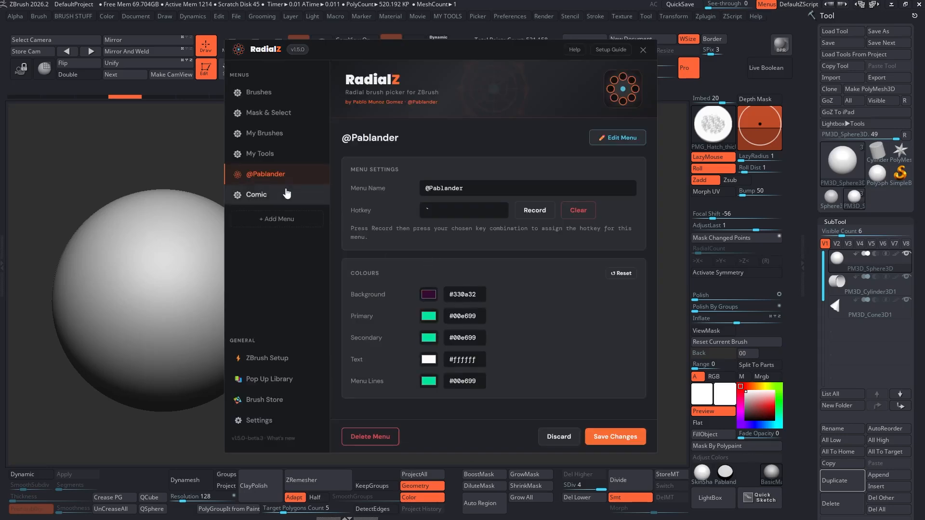
click(256, 134)
click(431, 317)
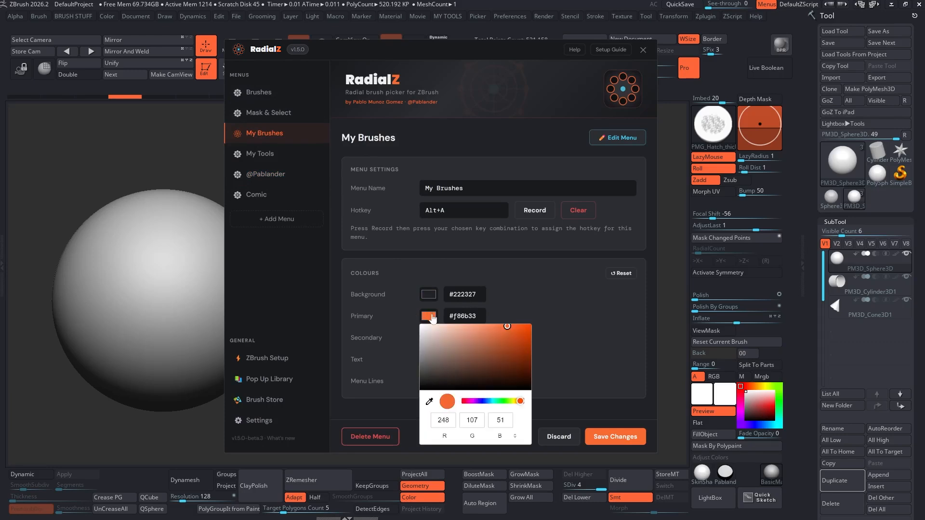
drag(510, 401, 513, 402)
click(542, 308)
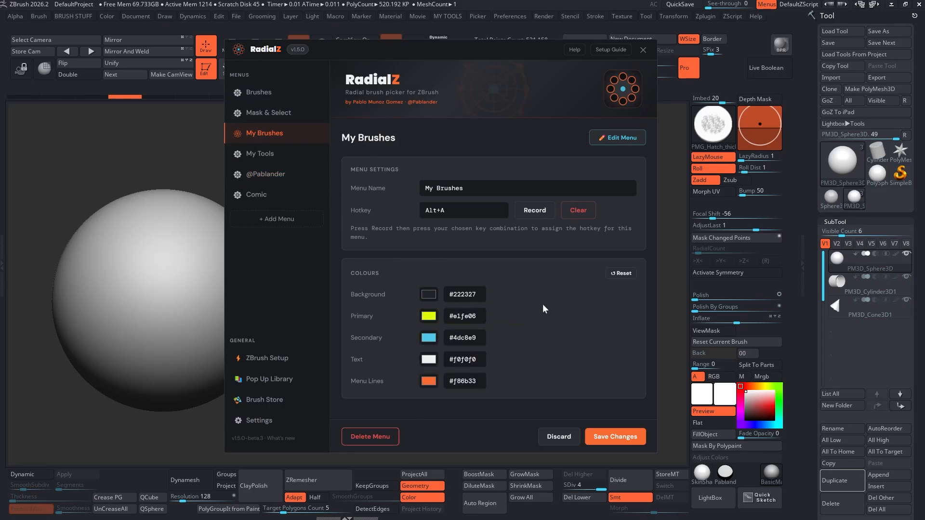
- Set the My Brushes menu's Background colour to yellow #d8e619
click(432, 293)
drag(513, 384, 403, 400)
click(571, 284)
- Set the My Brushes Text colour to grey #7d7d7d and the Secondary colour to magenta #e74ee9
click(428, 359)
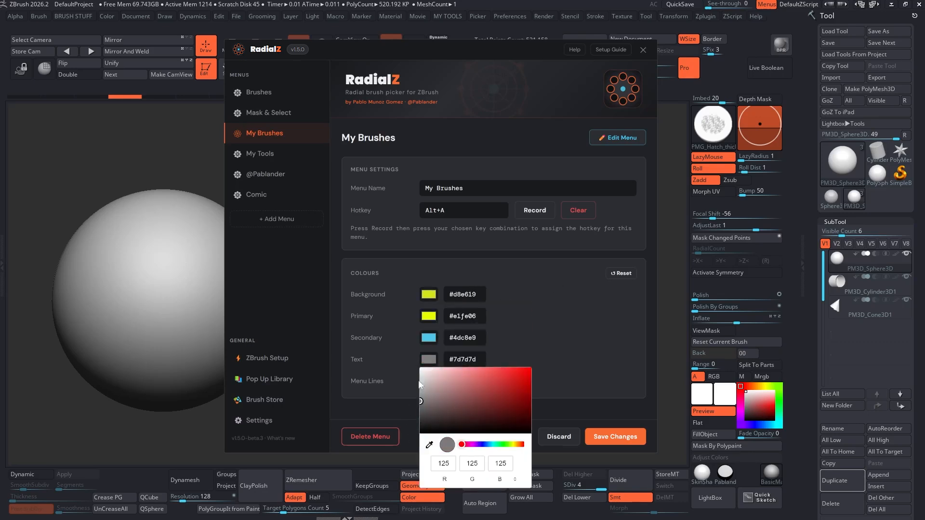
click(461, 337)
click(428, 338)
drag(493, 431, 474, 426)
click(550, 321)
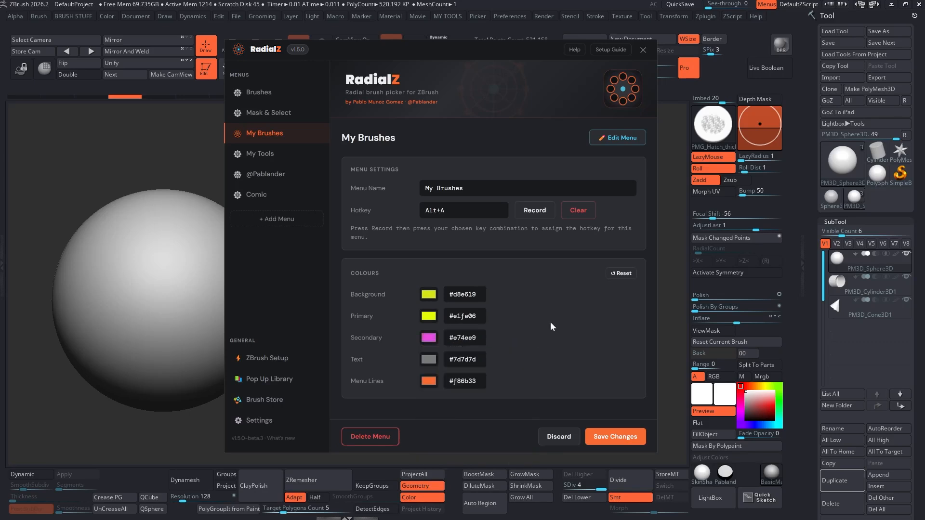
- Set the My Brushes Menu Lines colour to white #ffffff and save the changes
click(428, 381)
drag(465, 424, 406, 384)
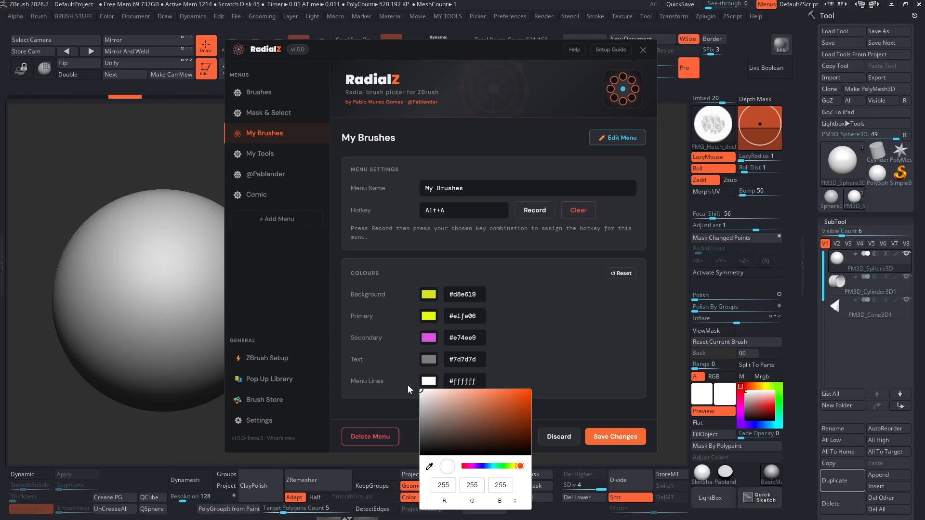
click(546, 312)
click(614, 437)
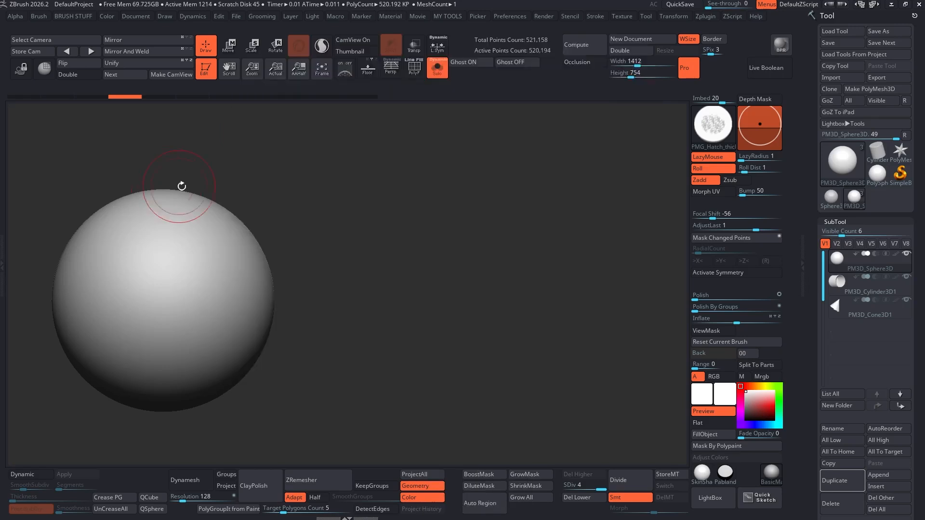
- Preview the My Brushes radial menu, expanding the Clean_BuildUp_A and Inflat sub-brushes, and dismiss it
key(space)
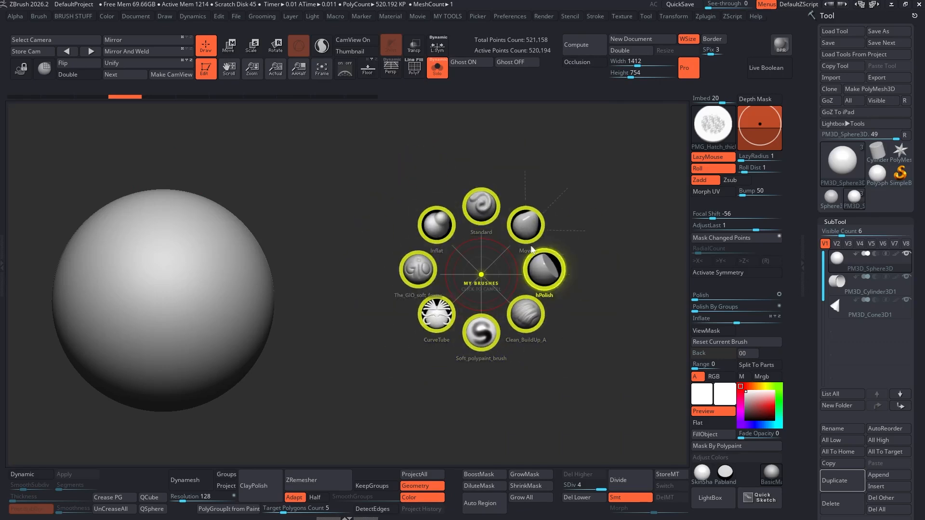
mouse_move(536, 313)
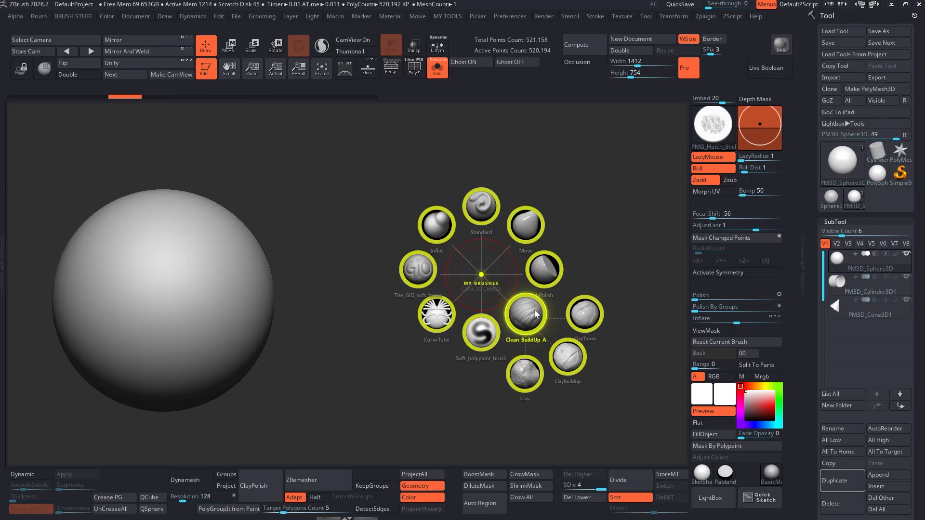
mouse_move(418, 282)
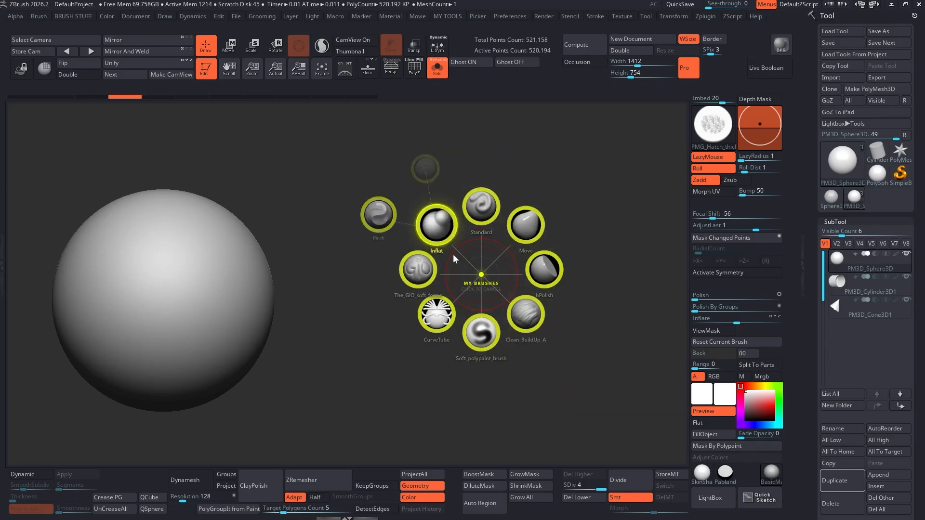
click(480, 278)
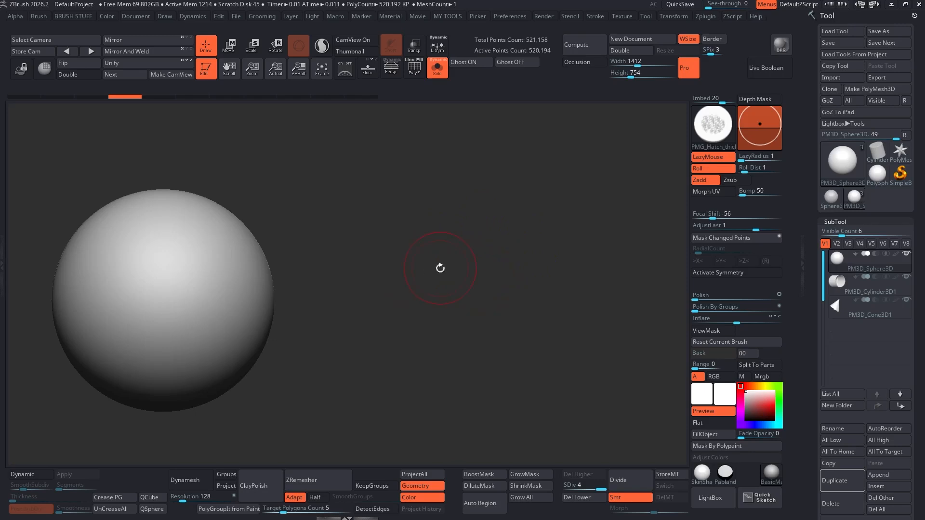
- Set the My Brushes Background to black #000000 and Primary to turquoise #06fed5, save, and reopen the radial menu over the canvas
click(428, 294)
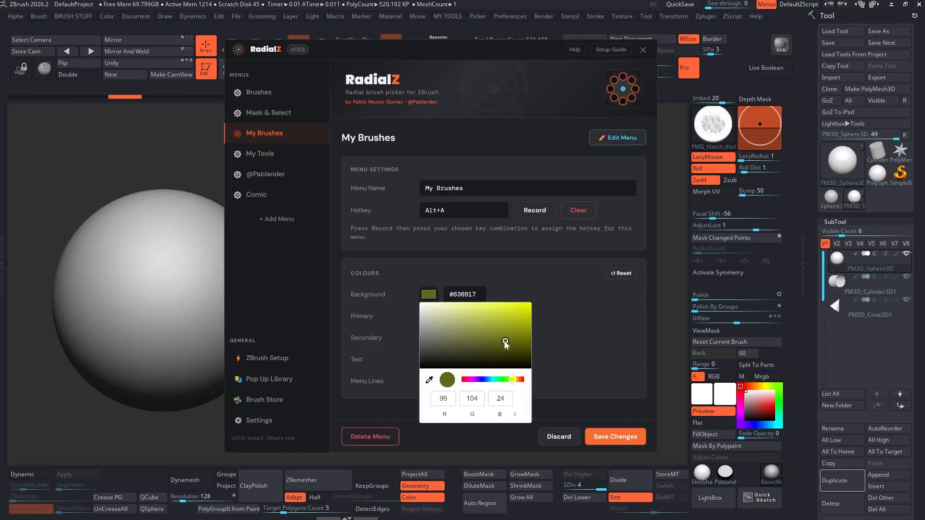
click(462, 300)
click(428, 316)
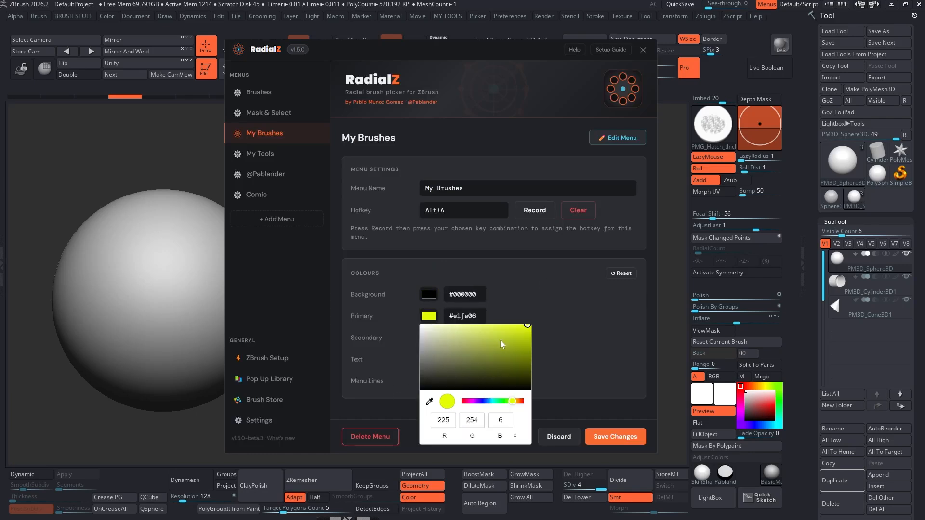
click(496, 400)
click(615, 436)
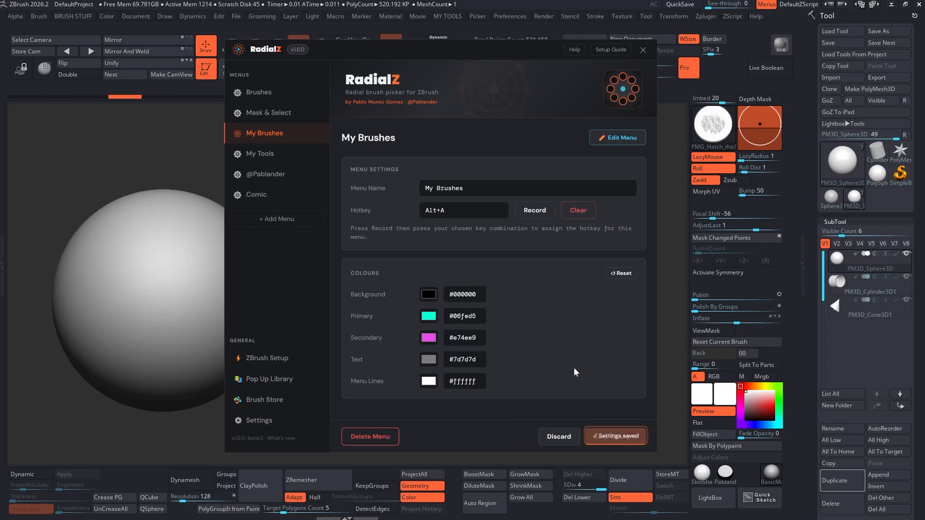
key(Escape)
key(alt+a)
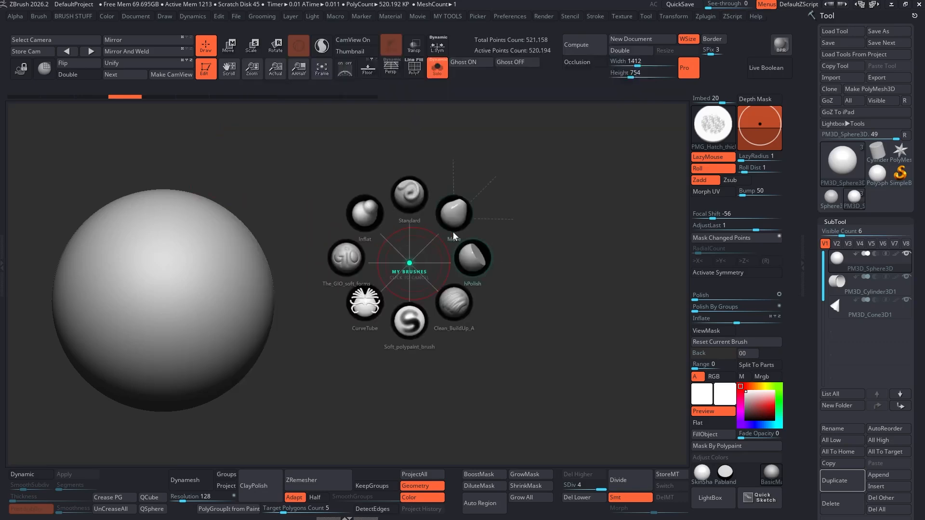
- Preview the My Brushes radial menu repeatedly over the canvas, expanding the Standard and hPolish sub-brushes, and dismiss it
click(410, 263)
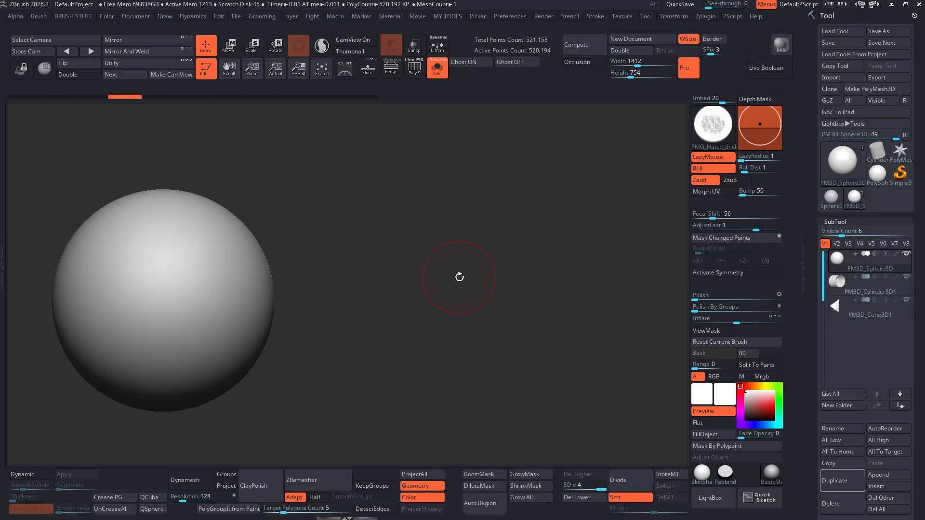
key(space)
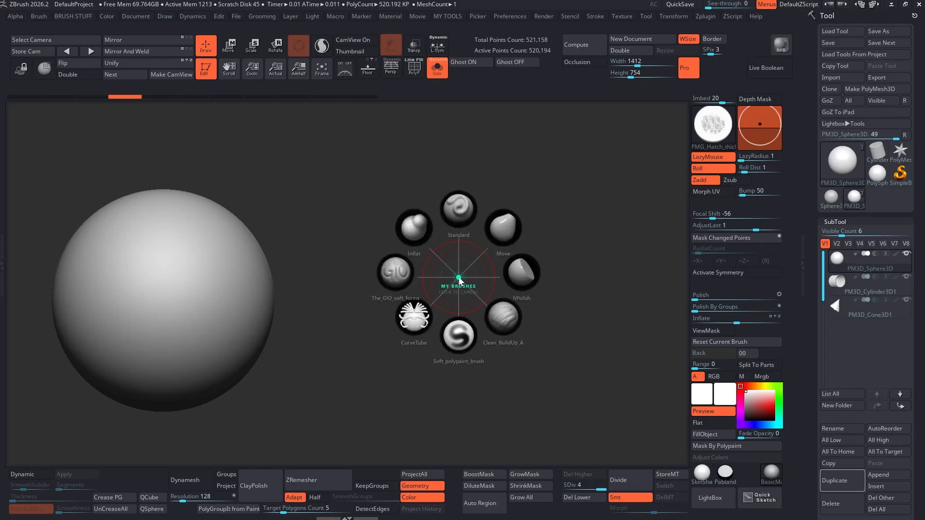
key(space)
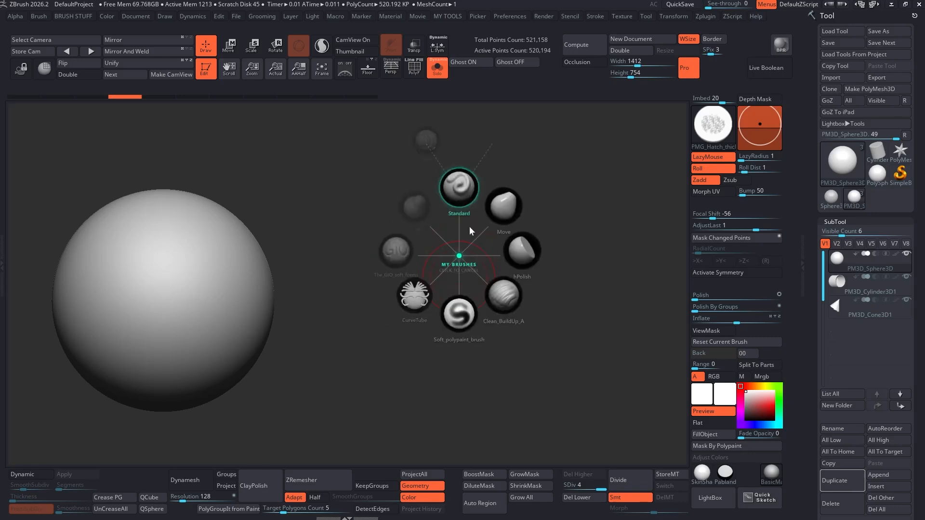
key(space)
click(452, 263)
key(space)
drag(444, 265, 434, 265)
mouse_move(447, 266)
mouse_down()
mouse_move(425, 285)
mouse_move(443, 246)
mouse_up()
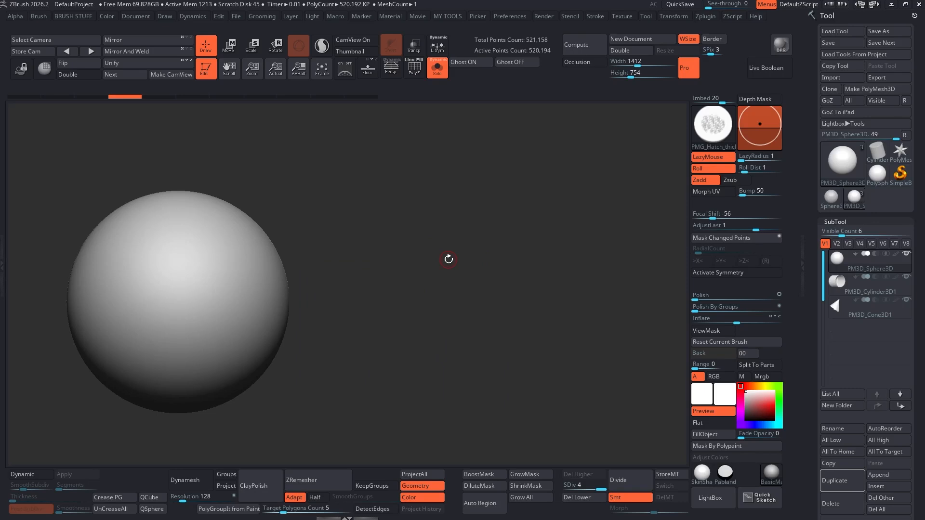
key(space)
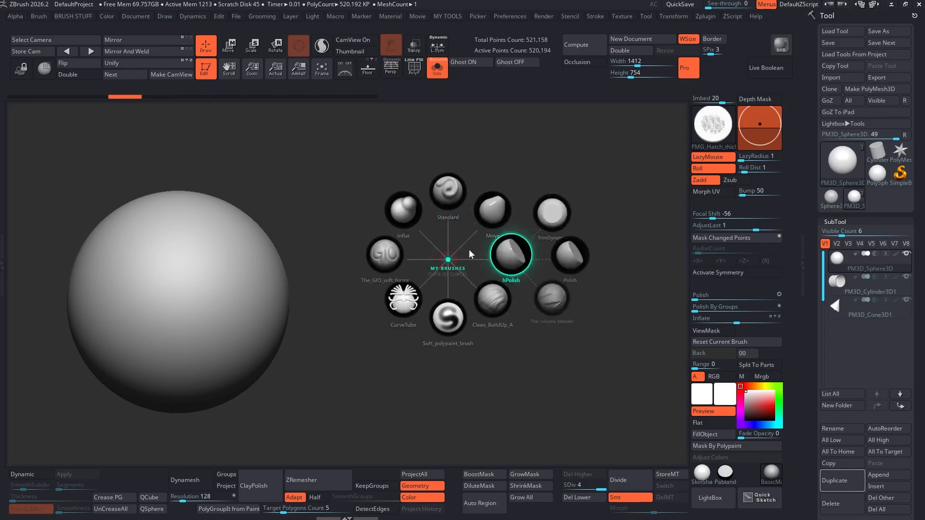
key(space)
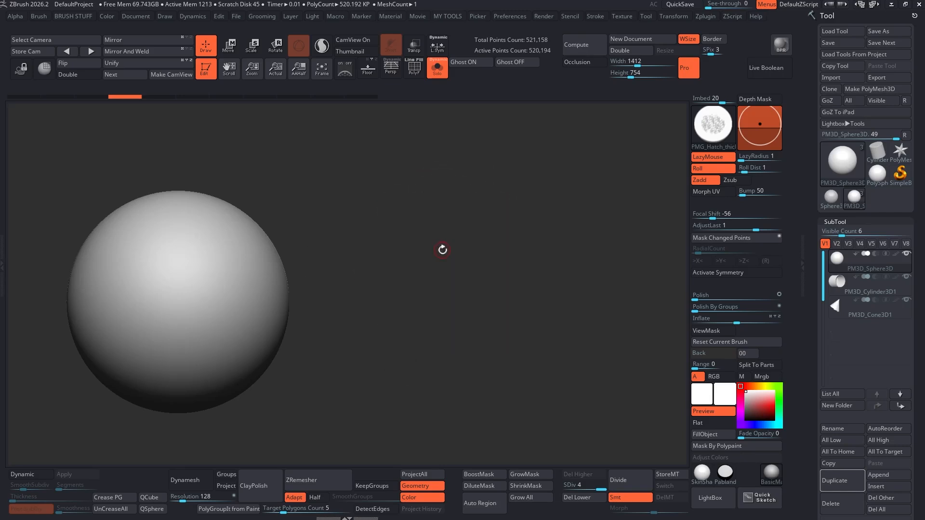
key(space)
- Set the radial menu animation to Bounce in the RadialZ general settings and return to the canvas
key(alt+Tab)
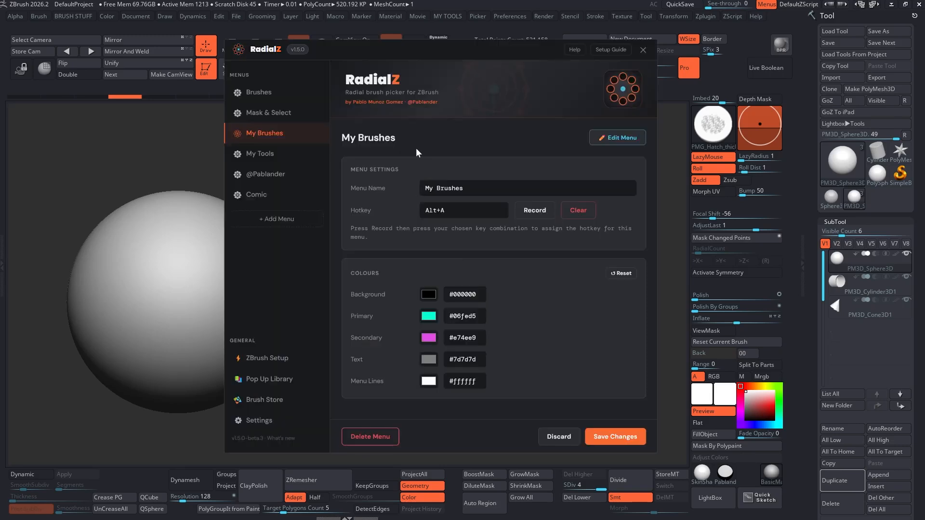
click(260, 421)
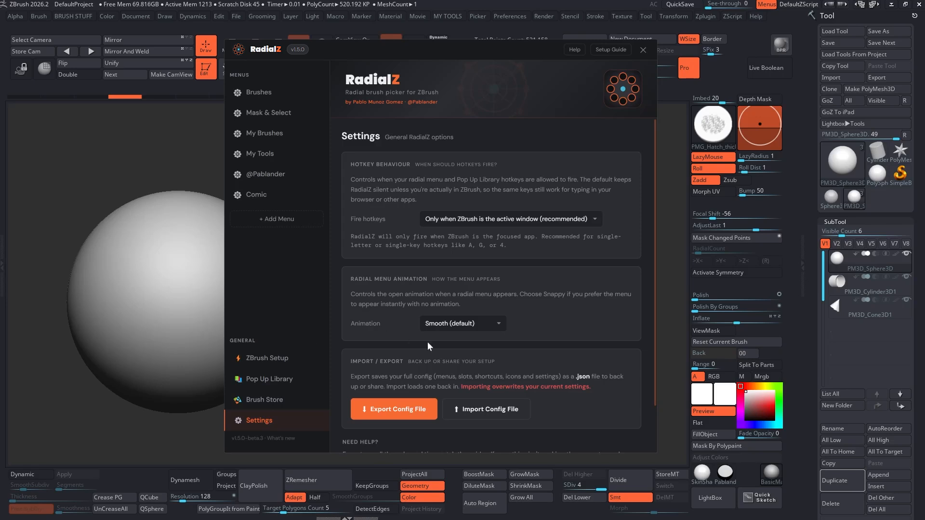
click(495, 327)
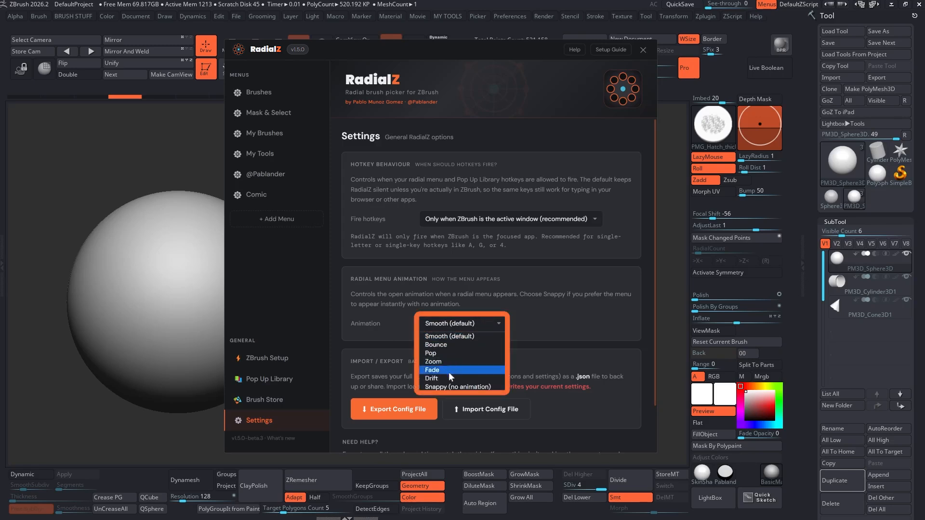
click(436, 344)
key(Escape)
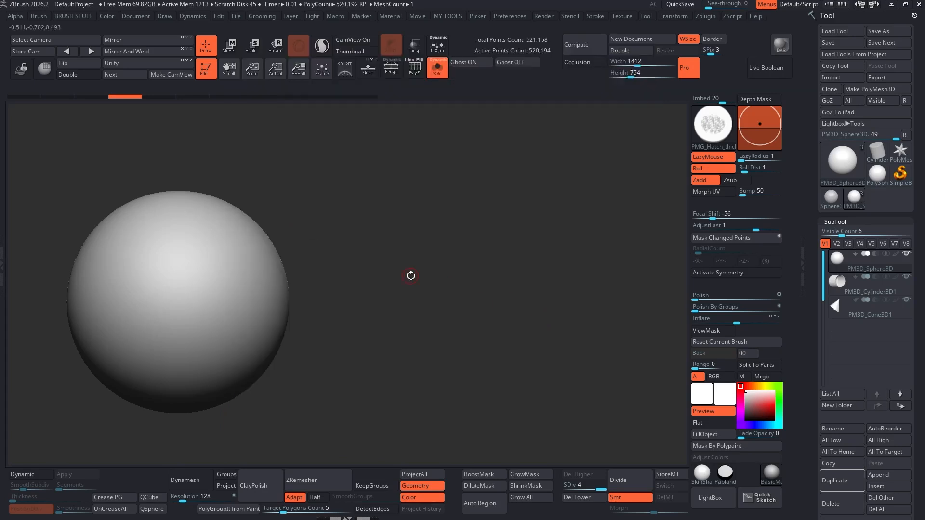
- Reopen the My Brushes radial menu several times to check the Bounce animation, expanding the CurveTube sub-brushes, and dismiss it
key(F1)
click(410, 277)
key(F1)
key(F1)
key(F1)
key(F1)
key(F1)
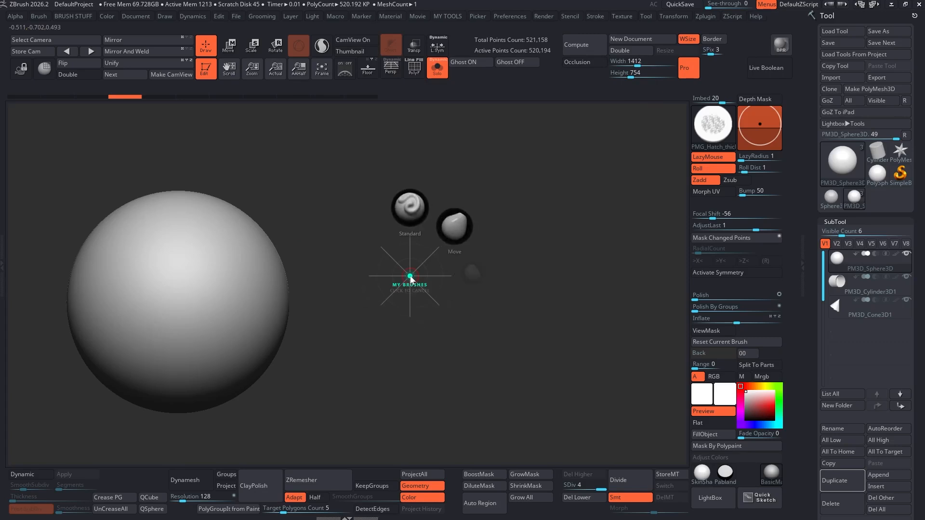
click(411, 277)
key(F1)
key(F2)
key(F1)
key(F1)
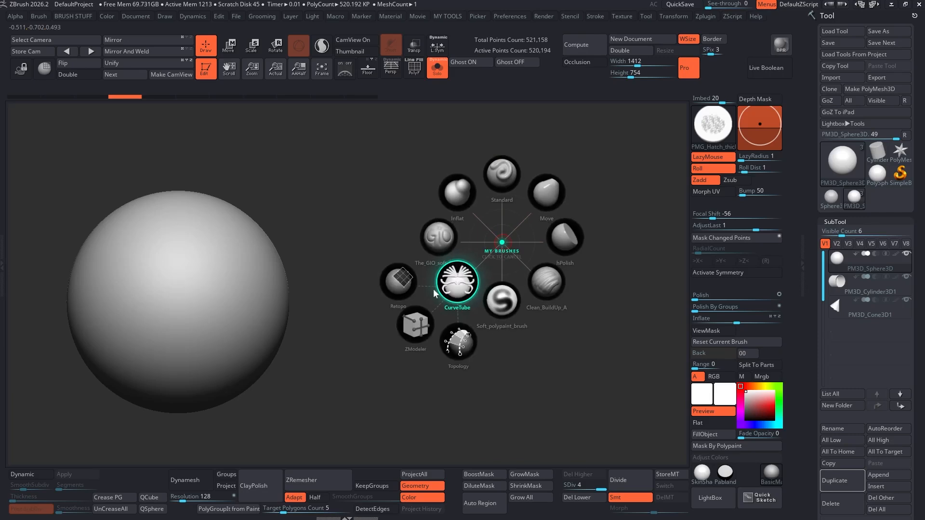
click(502, 238)
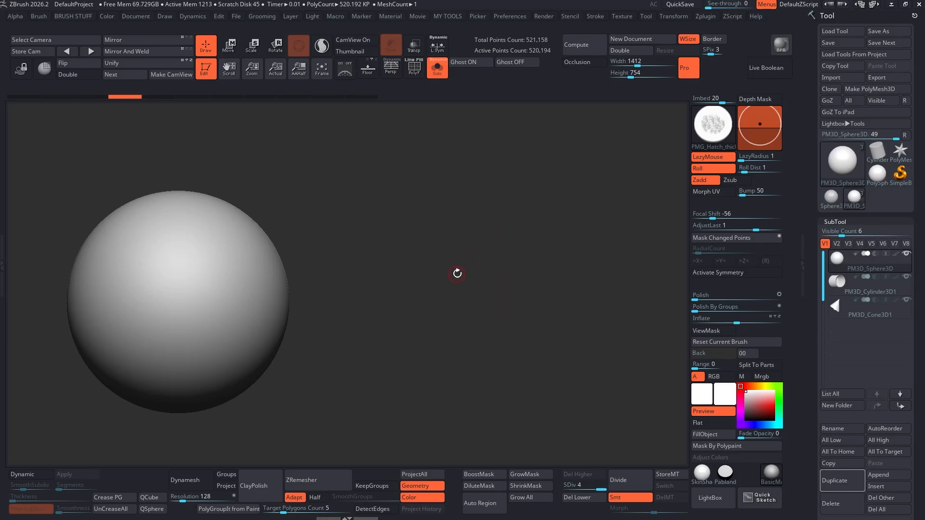
- Preview the animated expansion of the The_GIO_soft_forms, Move and Inflat sub-brushes in the My Brushes radial menu
key(F1)
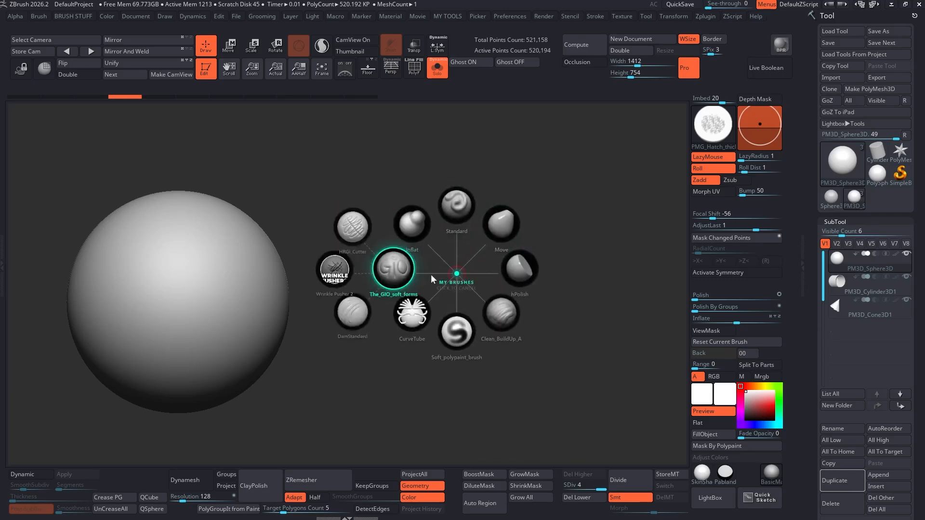
click(461, 265)
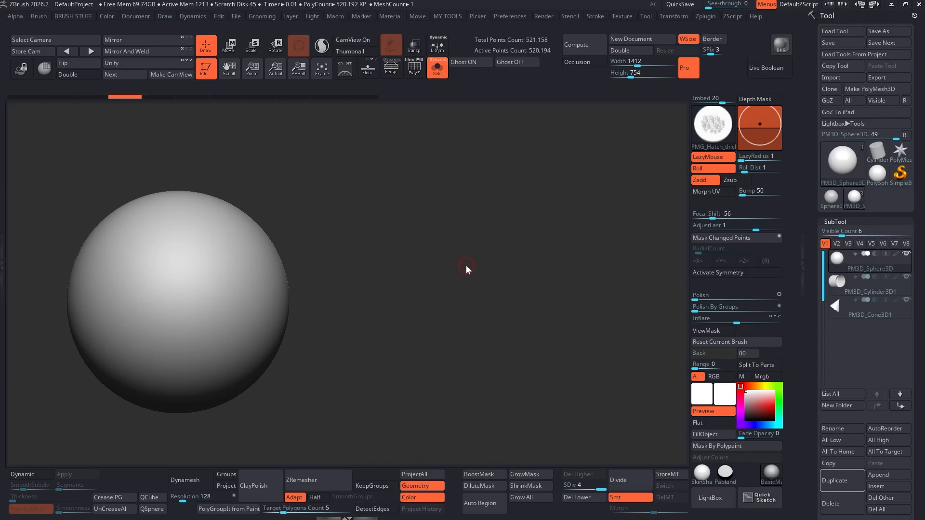
key(F1)
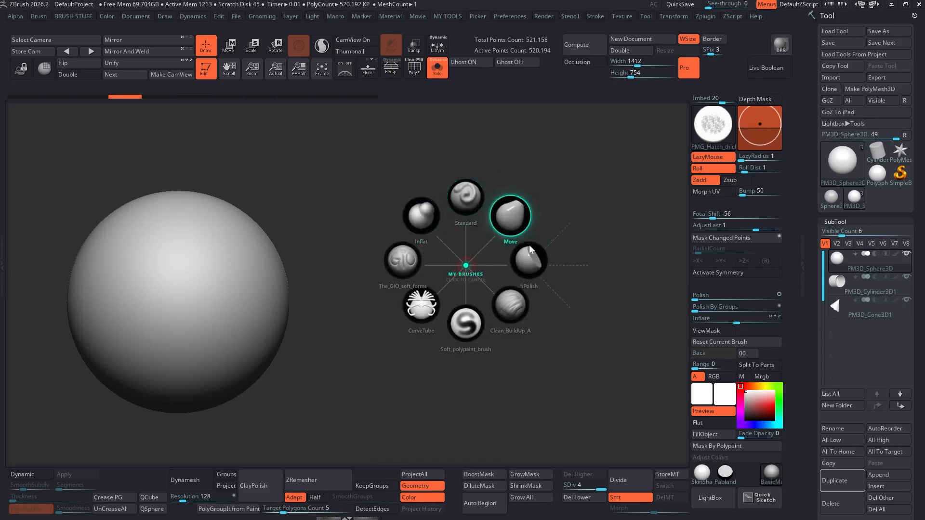
click(472, 265)
key(F1)
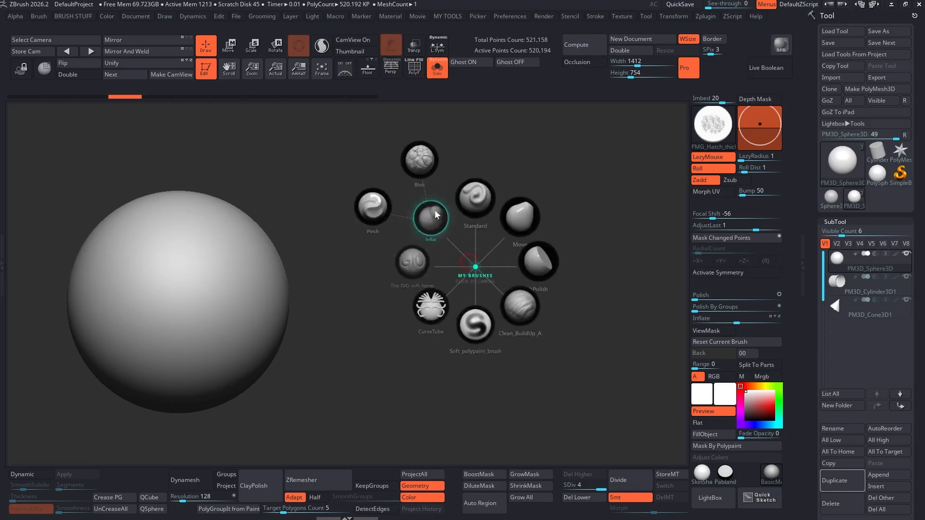
click(453, 258)
- Choose the Inflat brush from the My Brushes radial menu, then try a stroke on the sphere and undo it
key(F1)
click(350, 239)
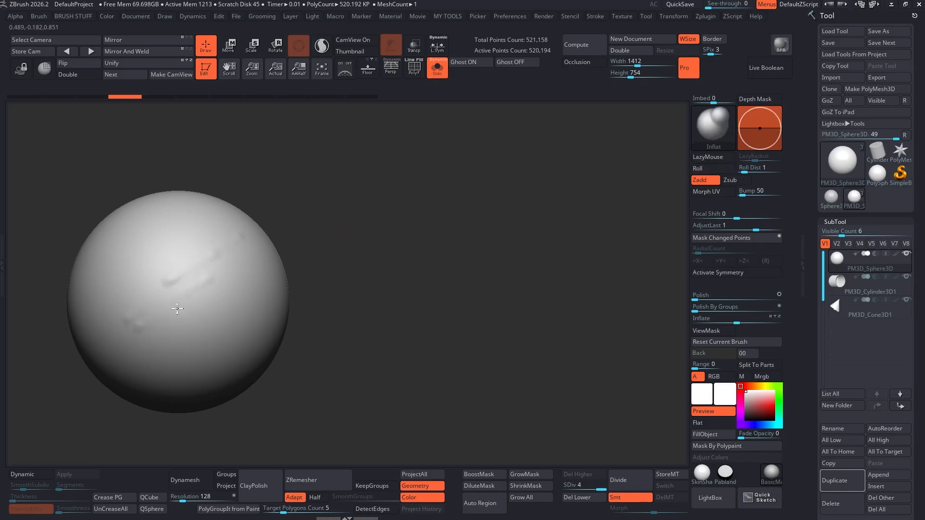
drag(177, 309, 179, 312)
key(ctrl+z)
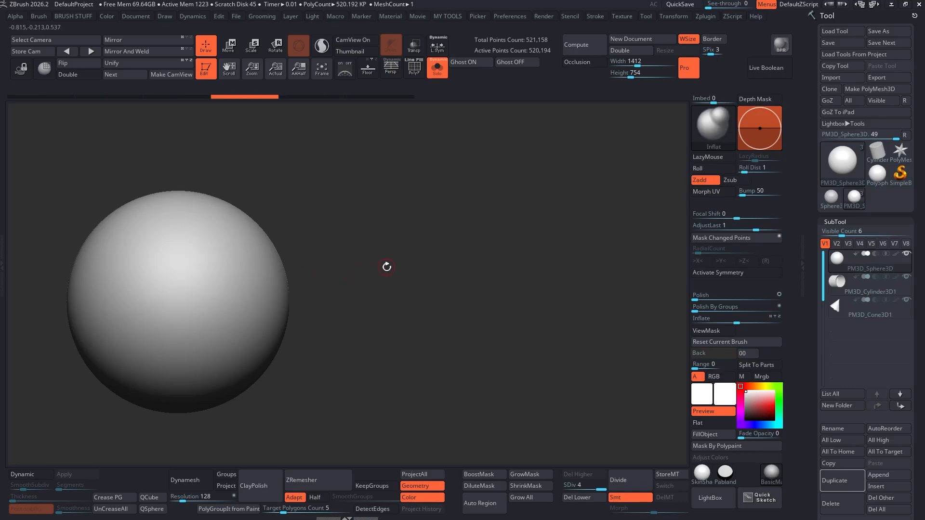
- Change the RadialZ radial menu animation to Snappy (no animation) and return to the canvas
key(alt+Tab)
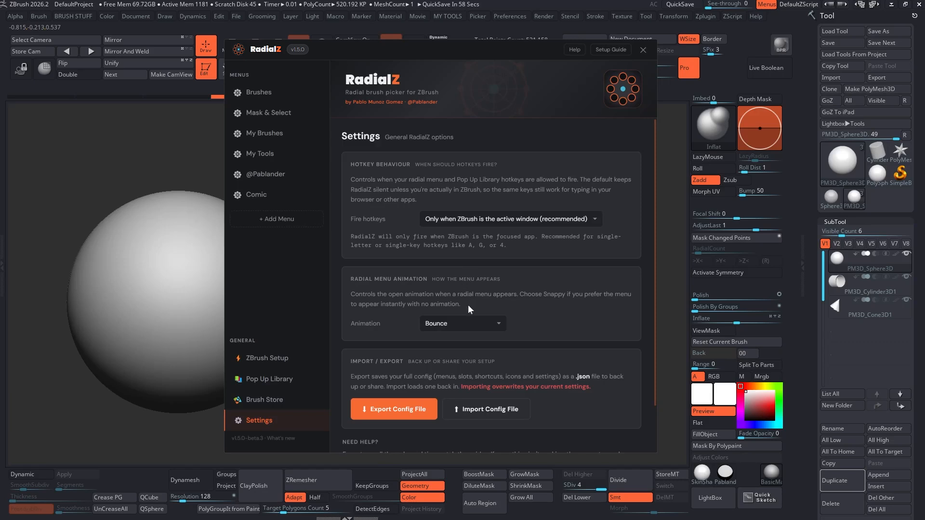
click(467, 326)
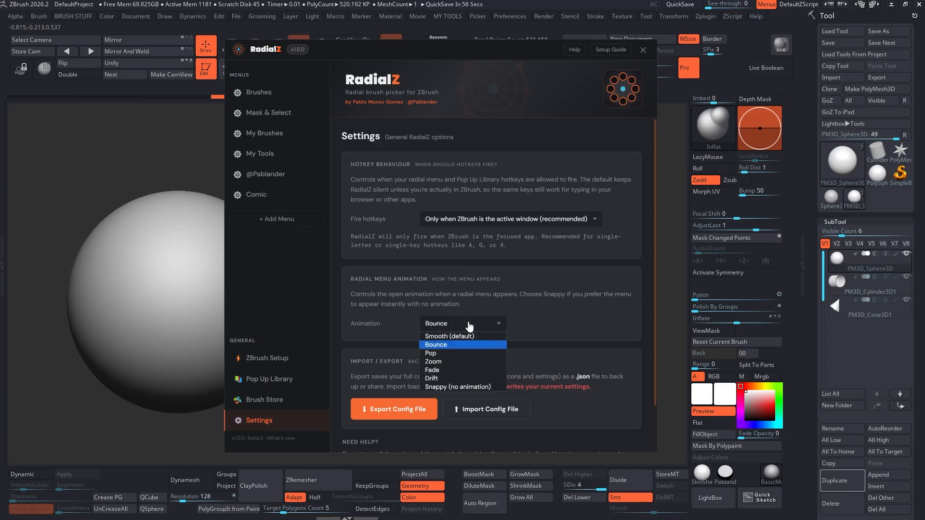
click(441, 387)
key(Escape)
- Open and dismiss the My Brushes radial menu repeatedly to check how it appears with the Snappy option
key(F1)
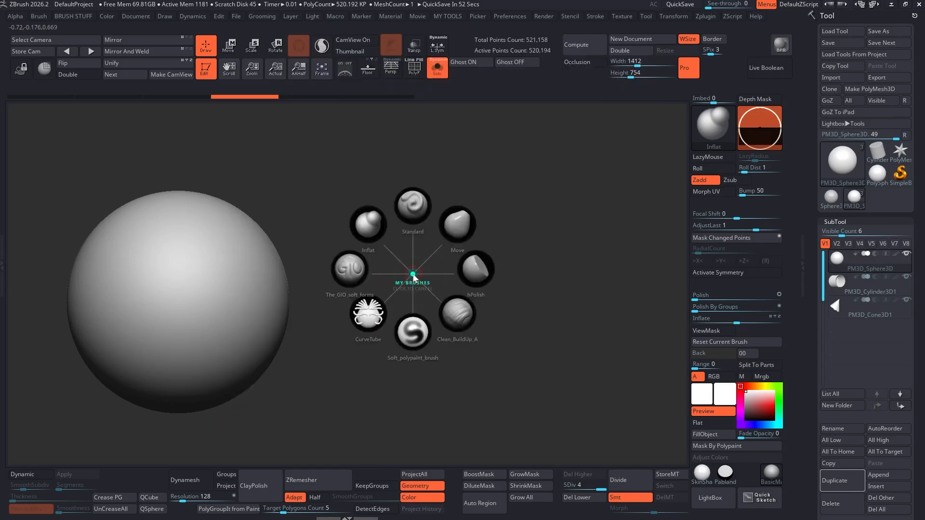
click(413, 278)
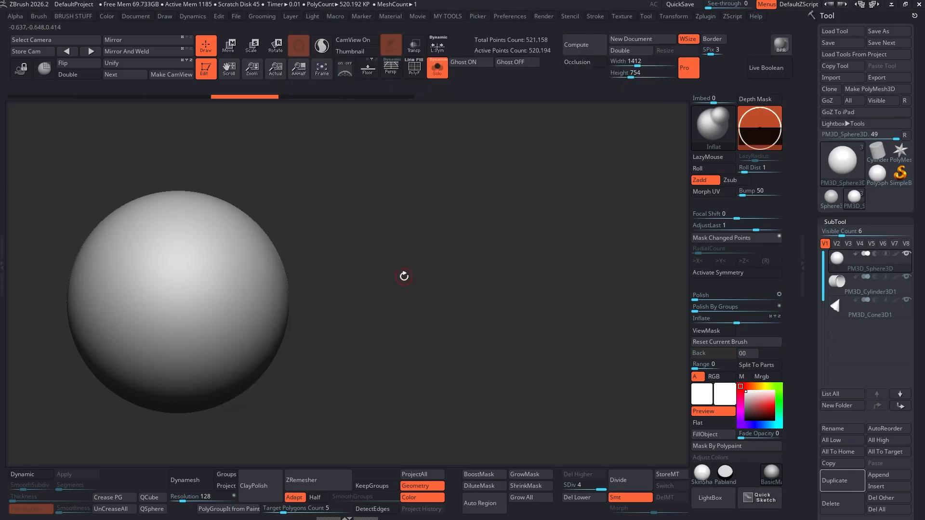
key(F2)
key(F1)
key(F2)
key(F1)
key(F2)
key(F1)
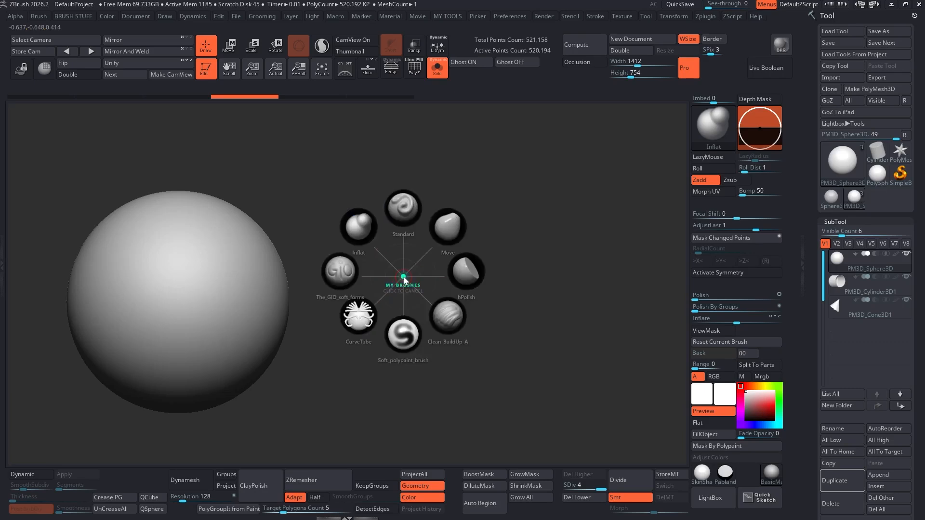
key(F2)
key(F1)
key(F2)
key(F3)
key(F2)
key(F1)
click(405, 278)
- Switch the RadialZ radial menu animation back to Bounce and return to the canvas
key(alt+Tab)
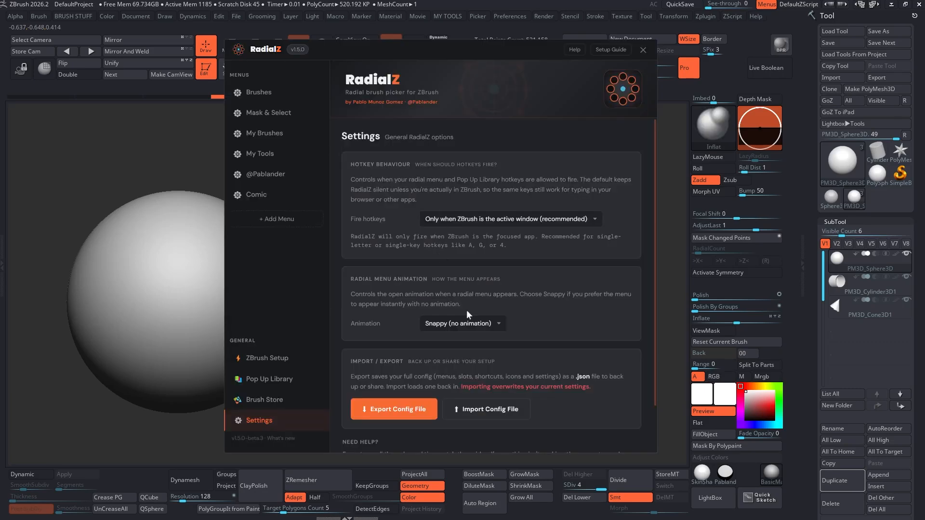
click(465, 322)
click(443, 350)
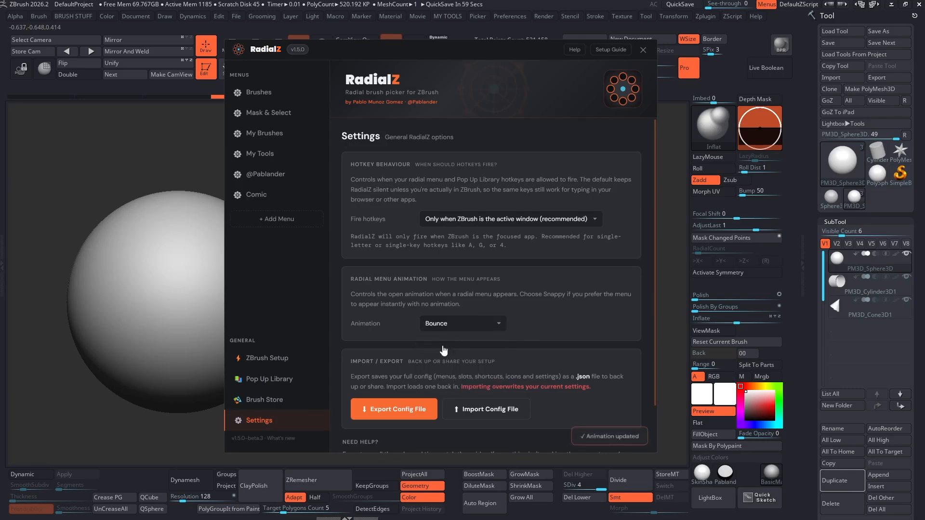
key(alt+Tab)
- Preview the My Brushes radial menu with the Bounce animation, expanding the Clean_BuildUp_A sub-brushes, and dismiss it
key(F1)
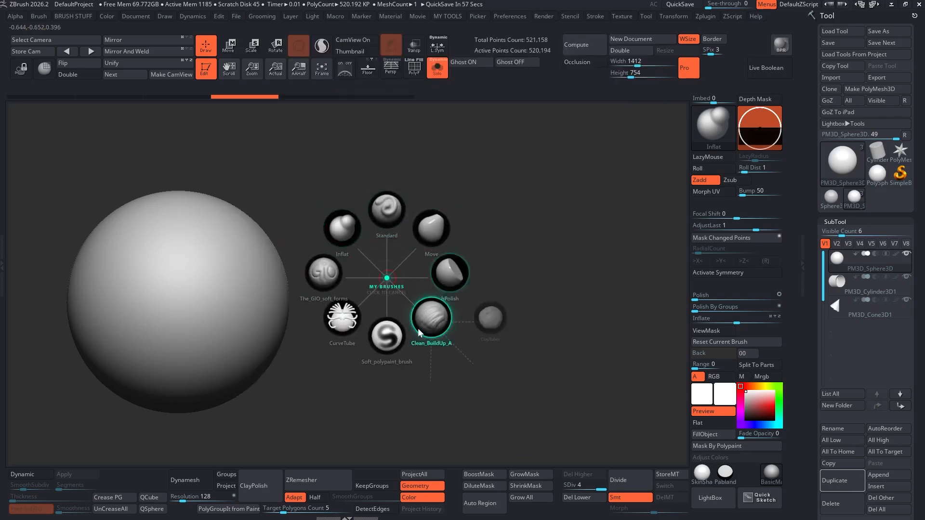
click(388, 277)
alt+drag(346, 238, 428, 237)
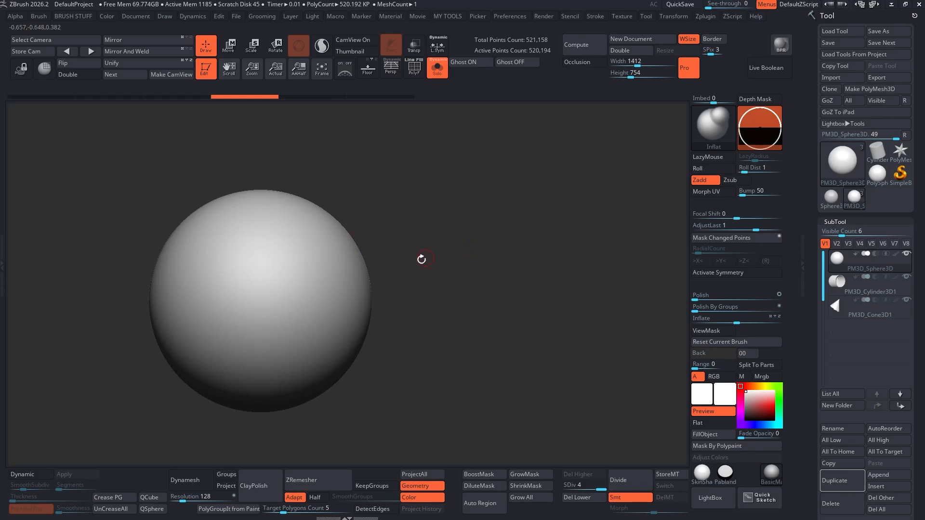